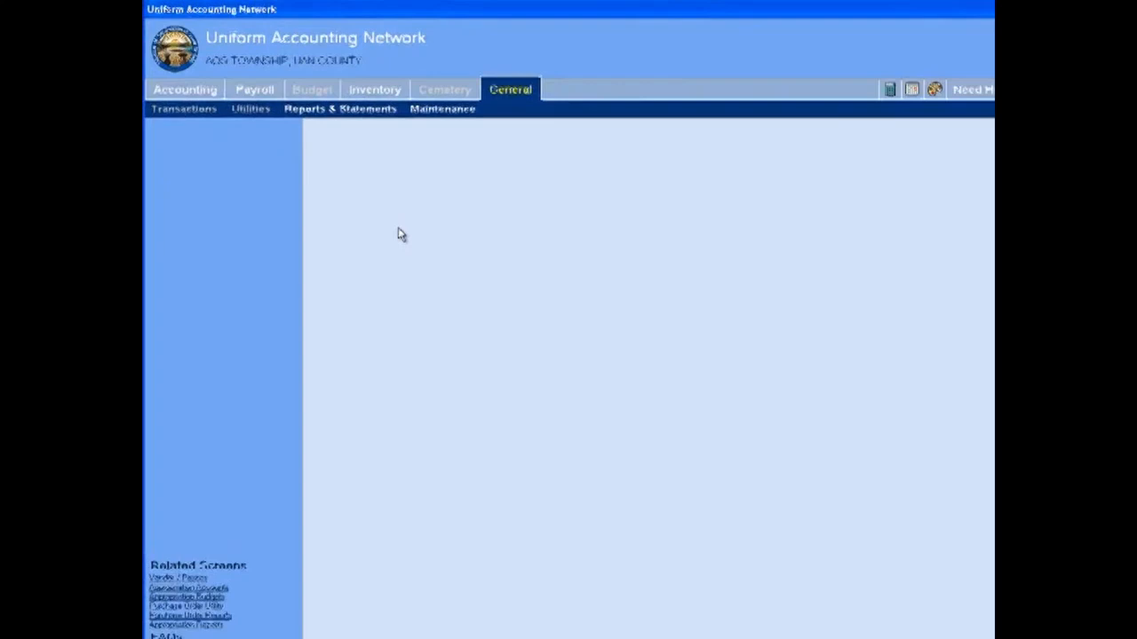
# Step: Open the Purchase Orders transactions in the Accounting module
pyautogui.click(209, 89)
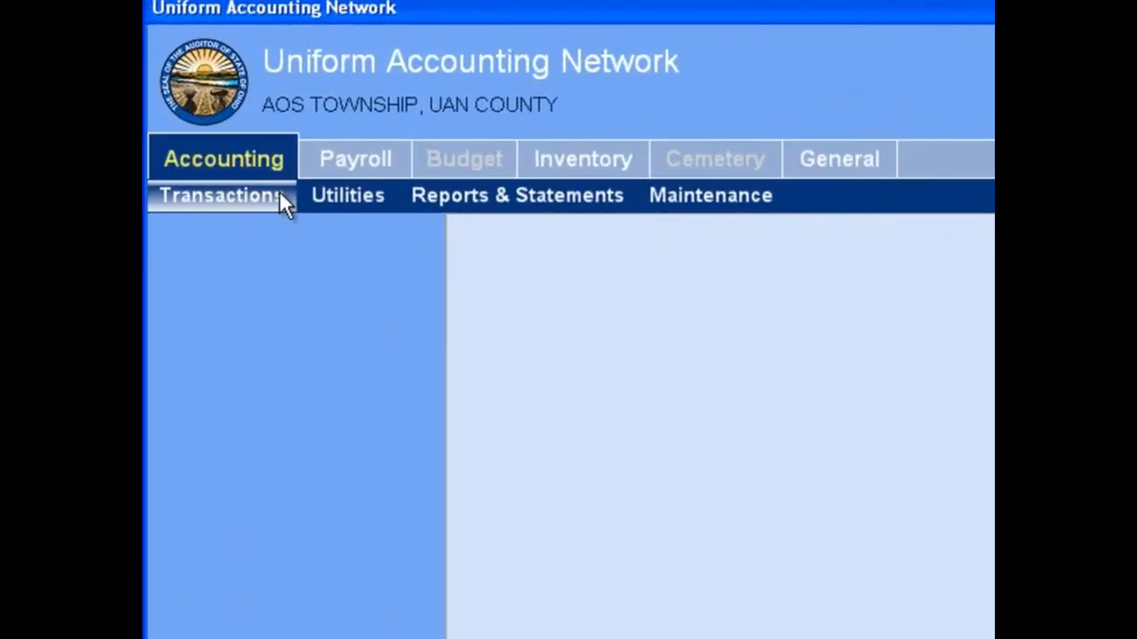
pyautogui.click(290, 198)
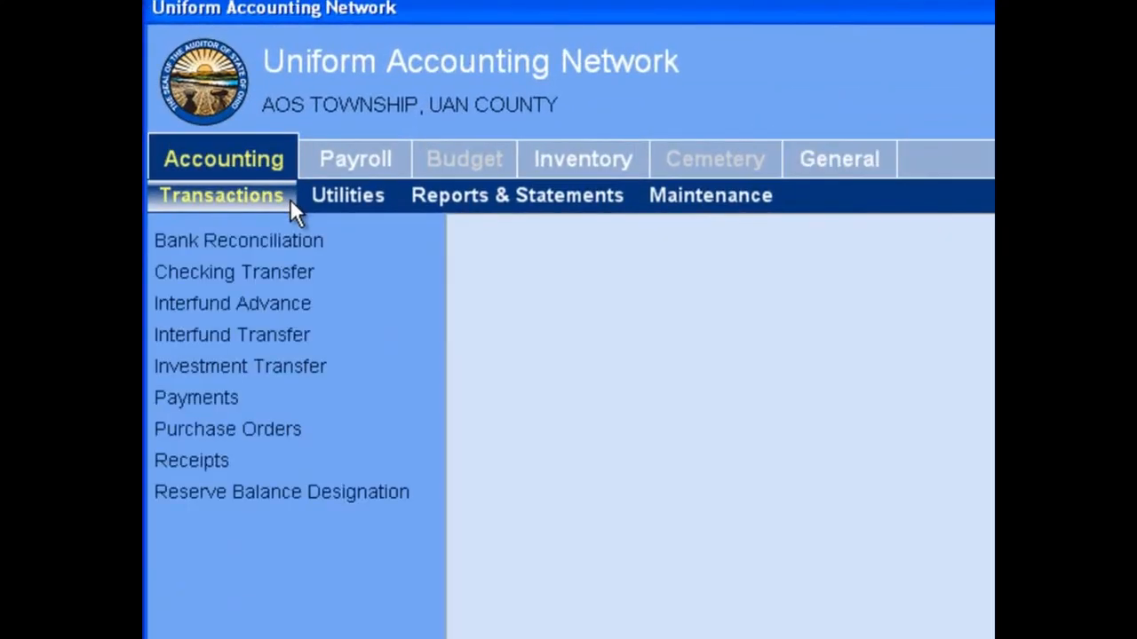
pyautogui.click(384, 430)
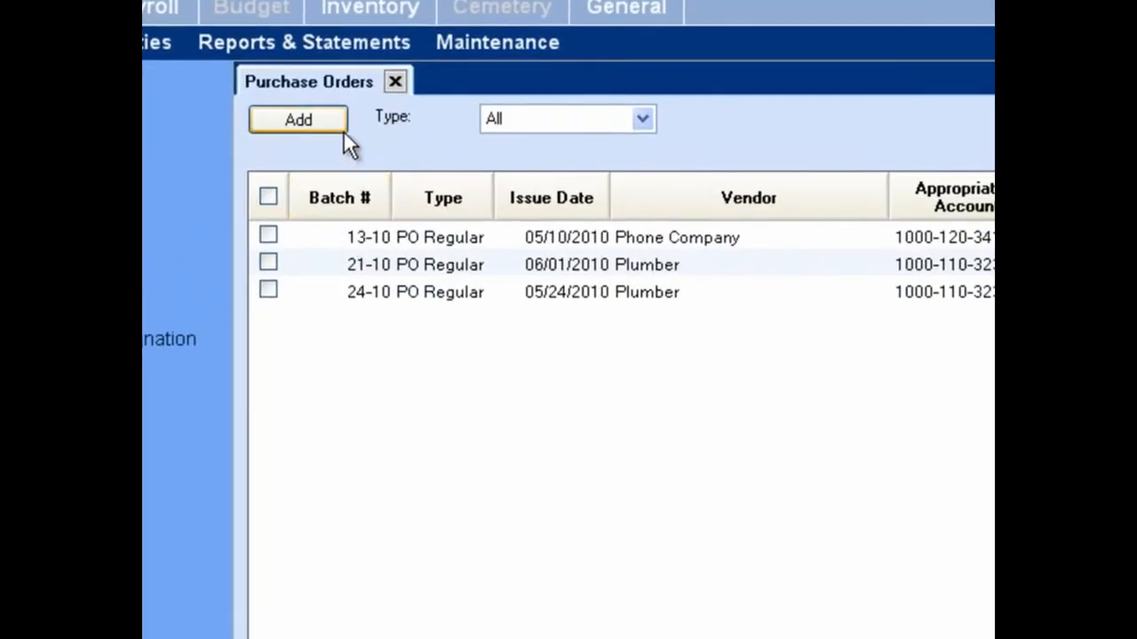
# Step: Start adding a new purchase order of the type PO Regular
pyautogui.click(342, 128)
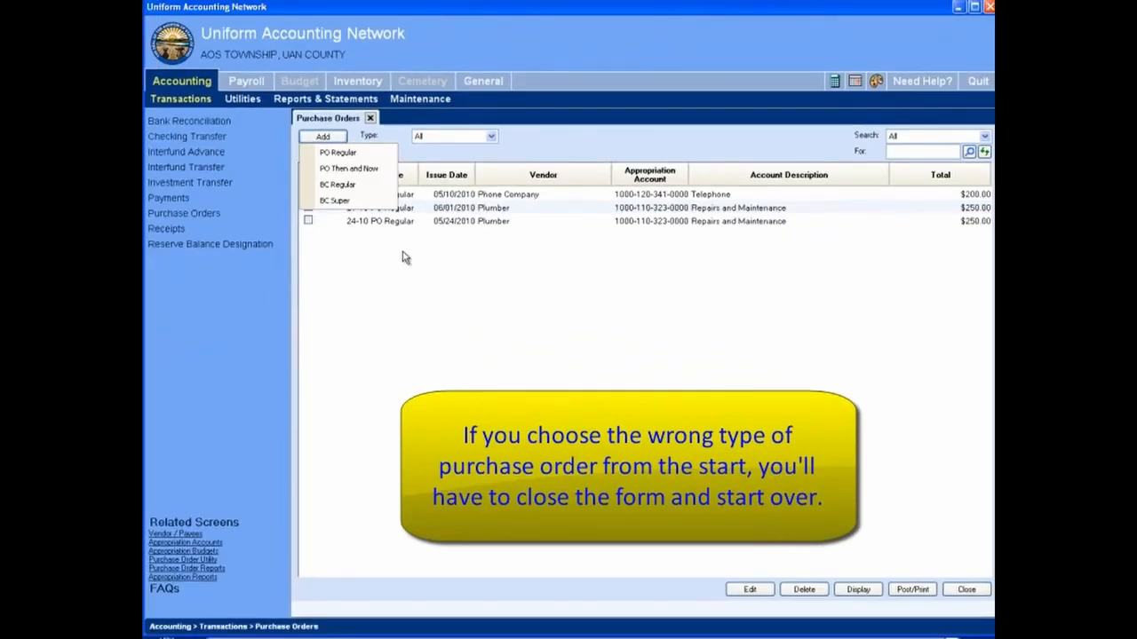
pyautogui.click(402, 252)
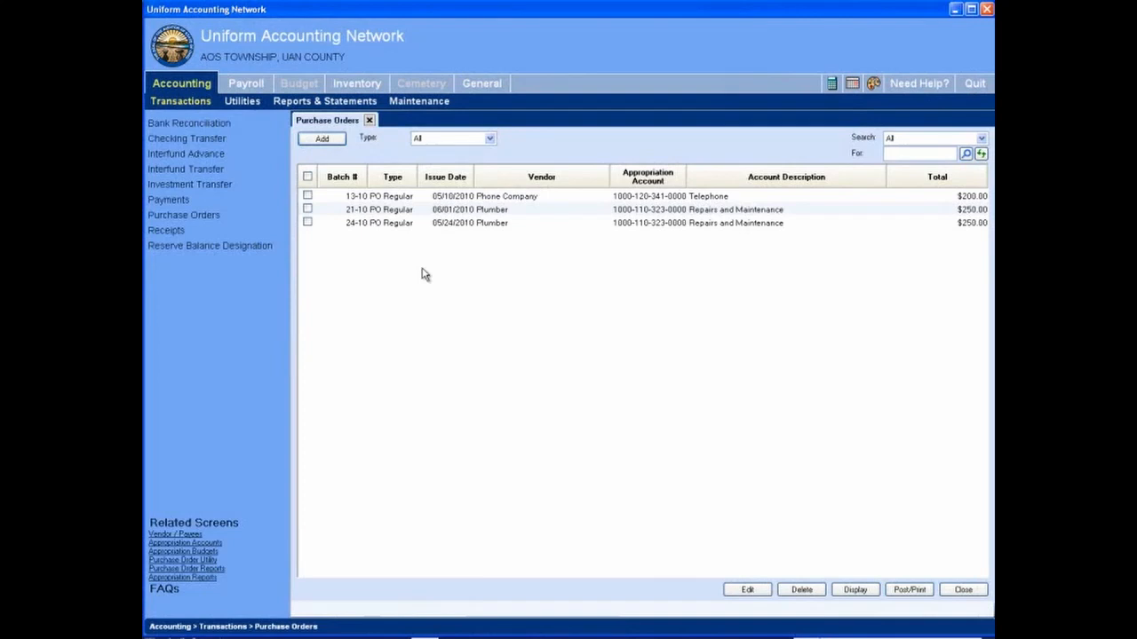
pyautogui.click(340, 139)
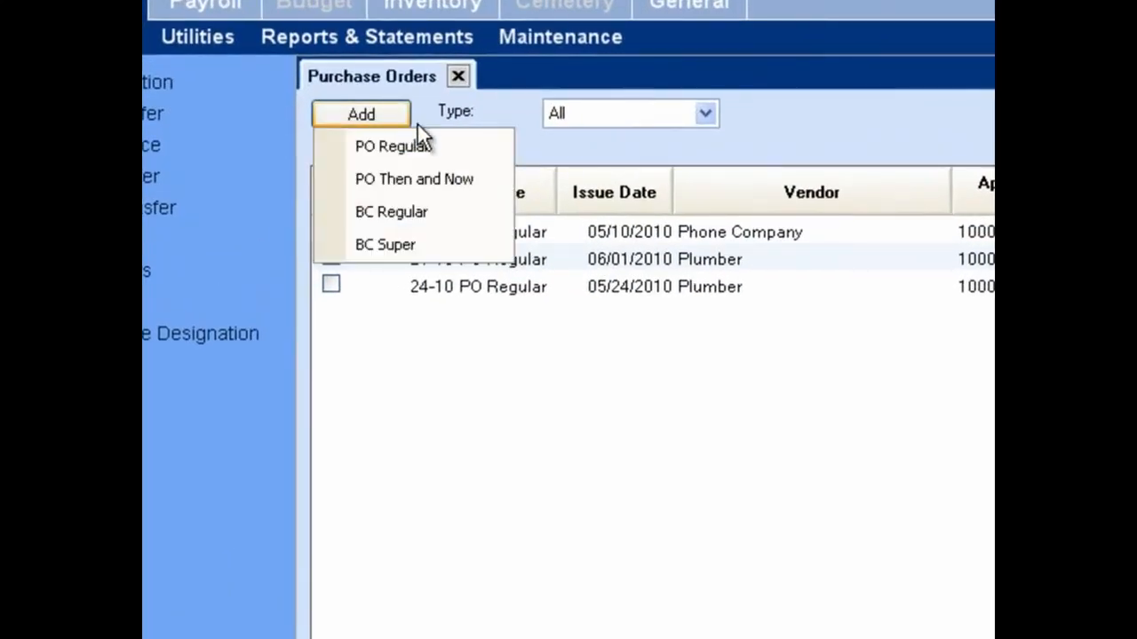
pyautogui.click(469, 150)
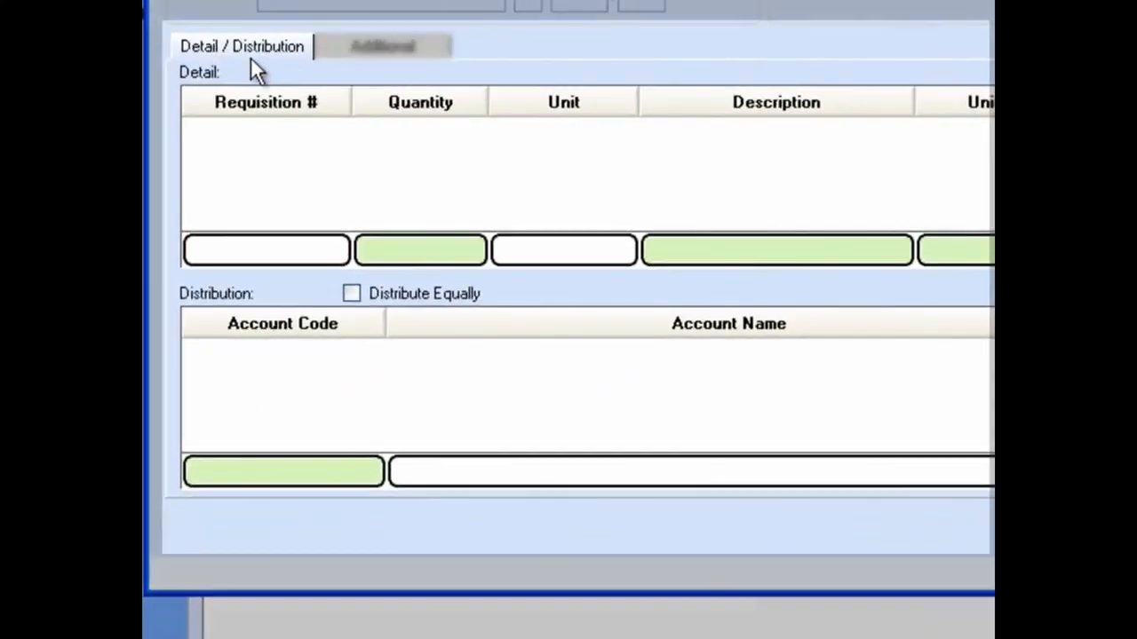
pyautogui.click(208, 78)
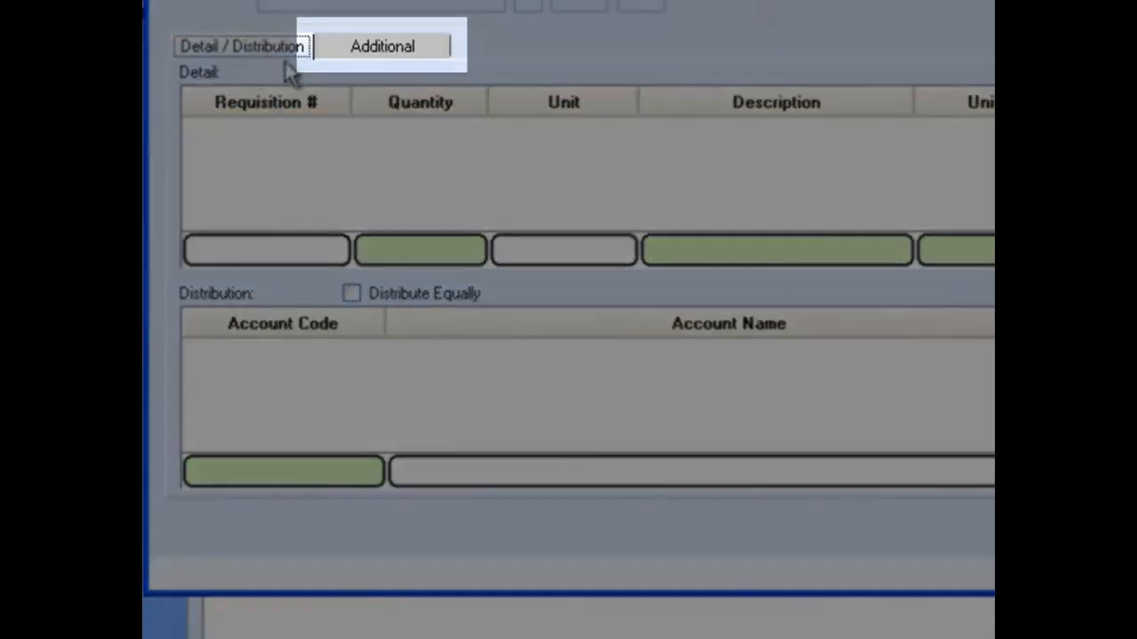
pyautogui.click(332, 46)
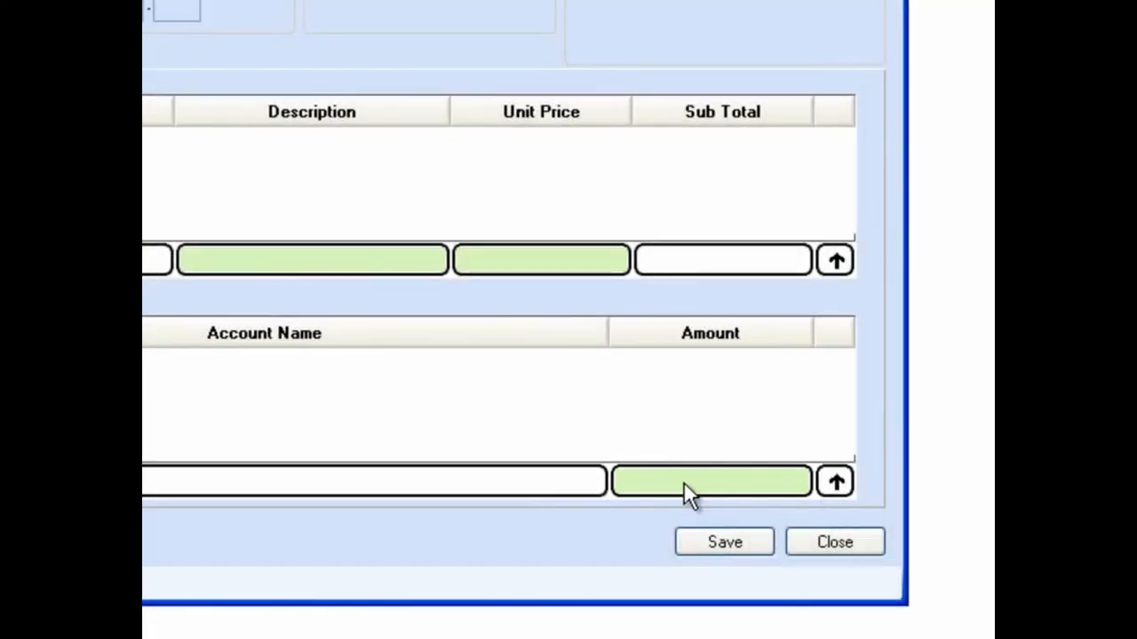
pyautogui.click(687, 478)
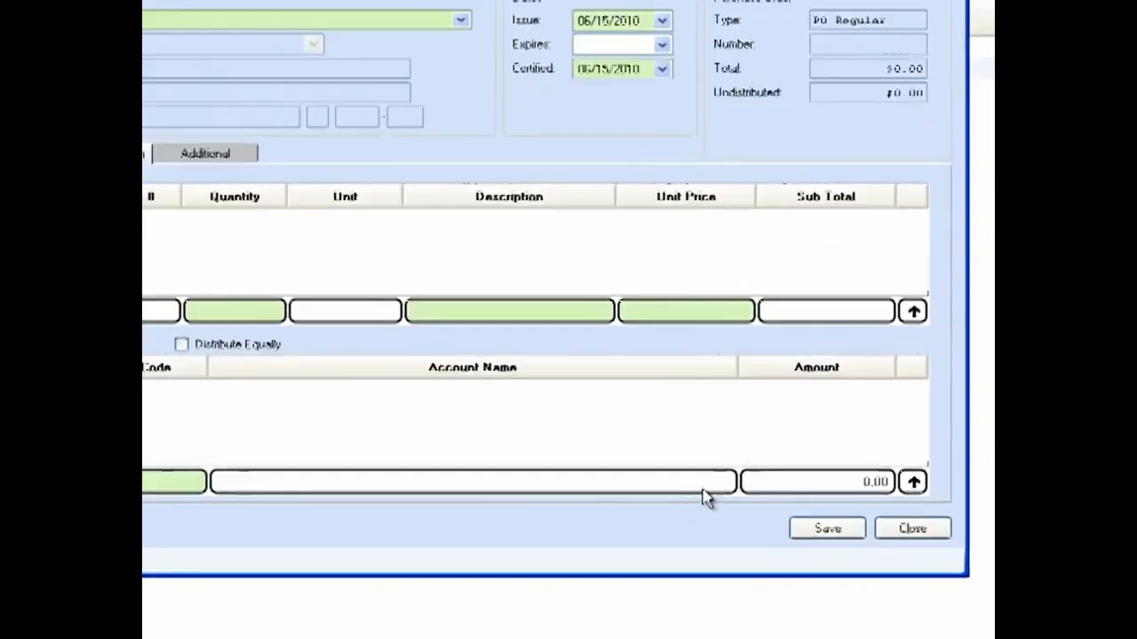
pyautogui.click(562, 487)
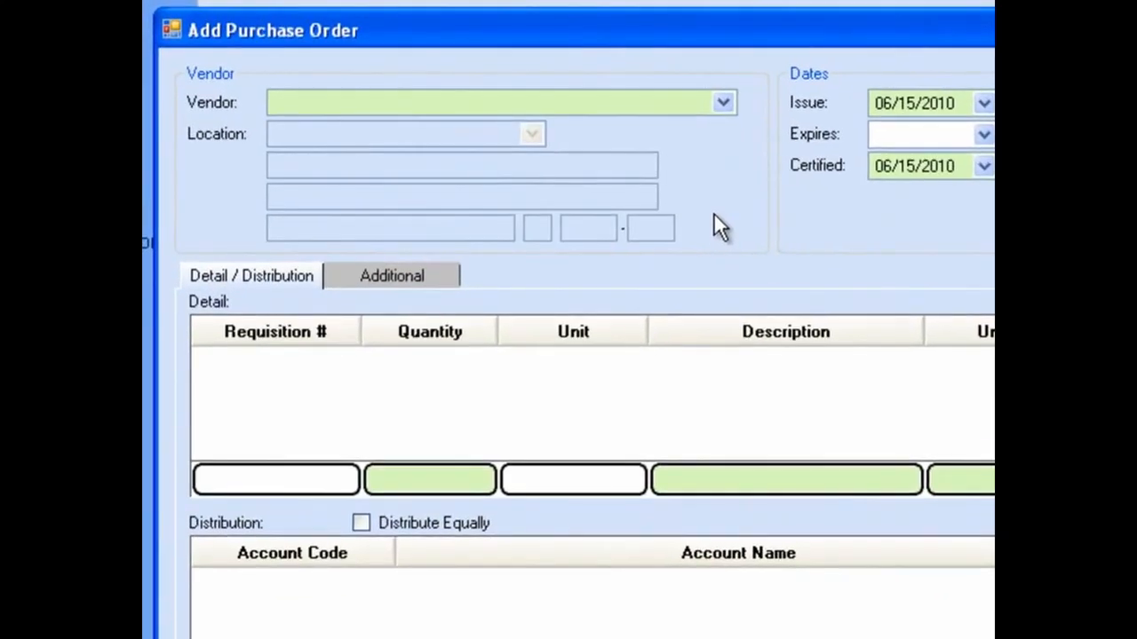
# Step: Look up and choose Plumber as the vendor of the new purchase order
pyautogui.click(724, 103)
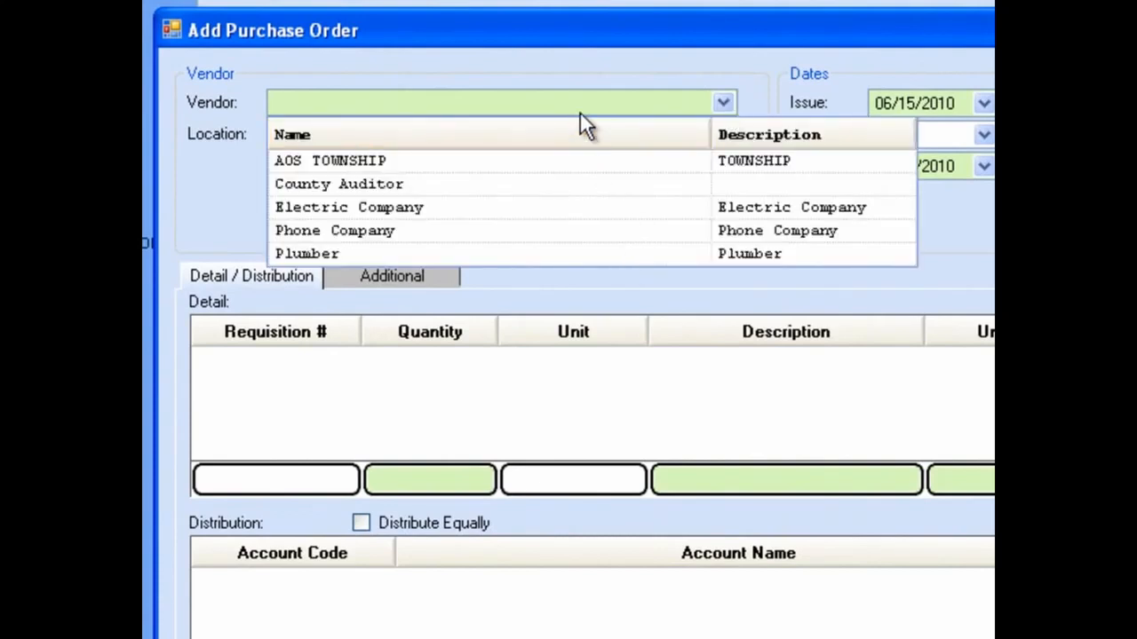
pyautogui.write('pl')
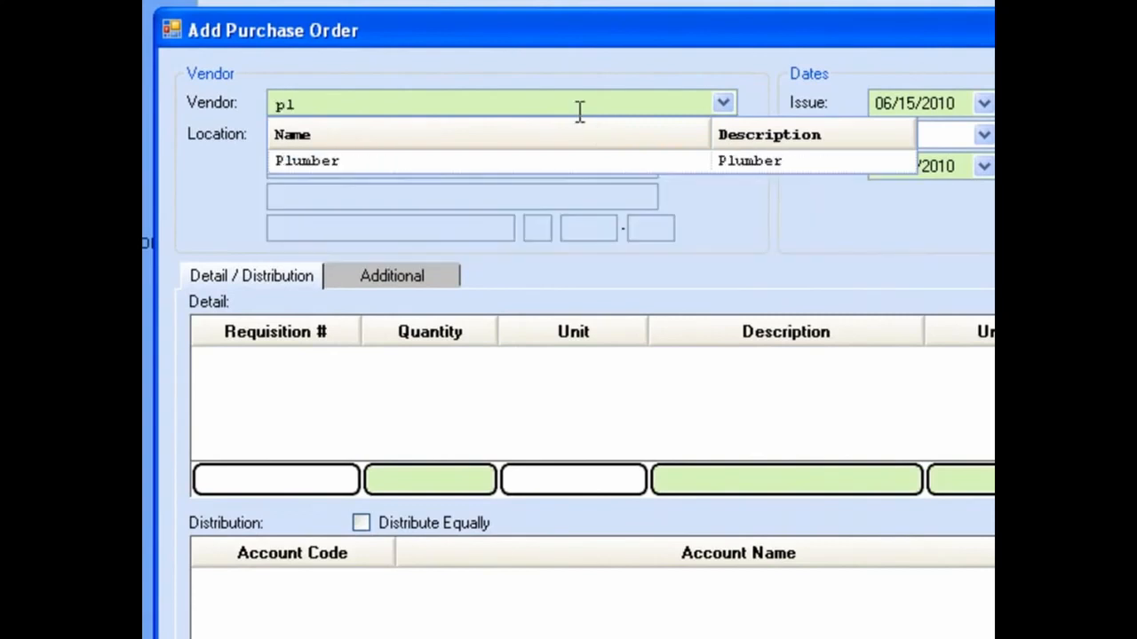
pyautogui.click(601, 161)
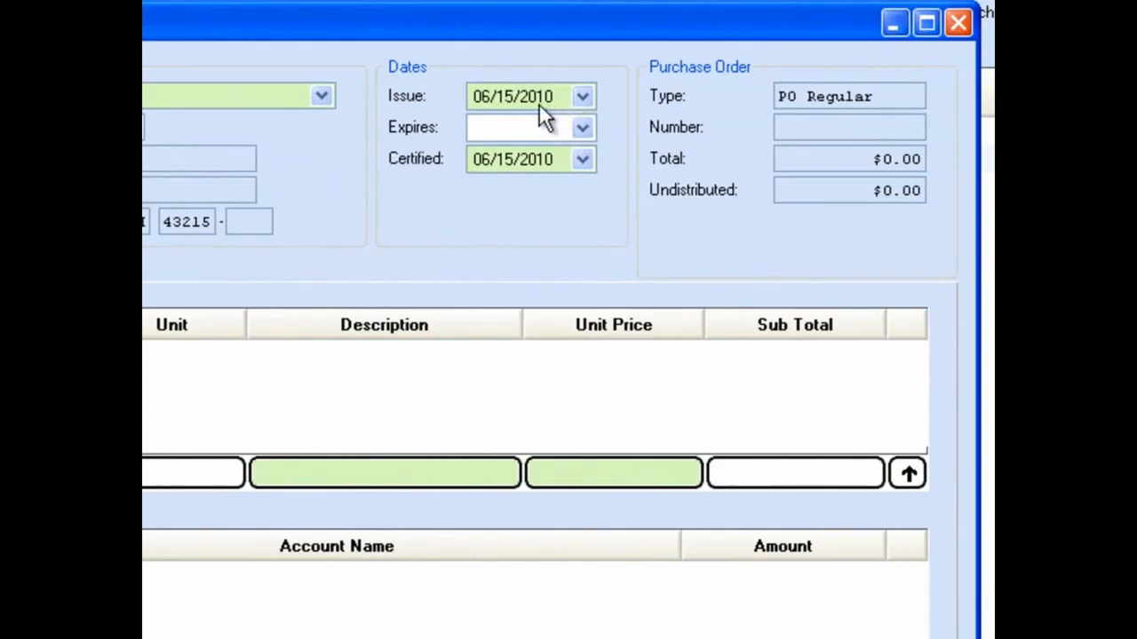
# Step: Set the purchase order's issue date to 06/21/2010
pyautogui.click(587, 102)
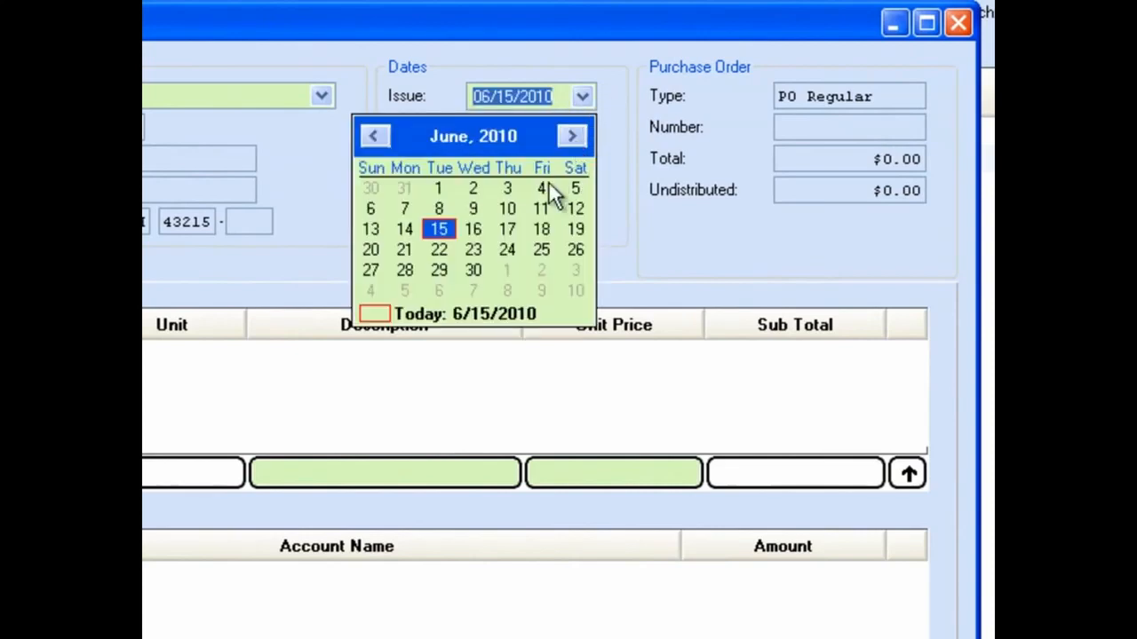
pyautogui.click(573, 137)
pyautogui.click(378, 138)
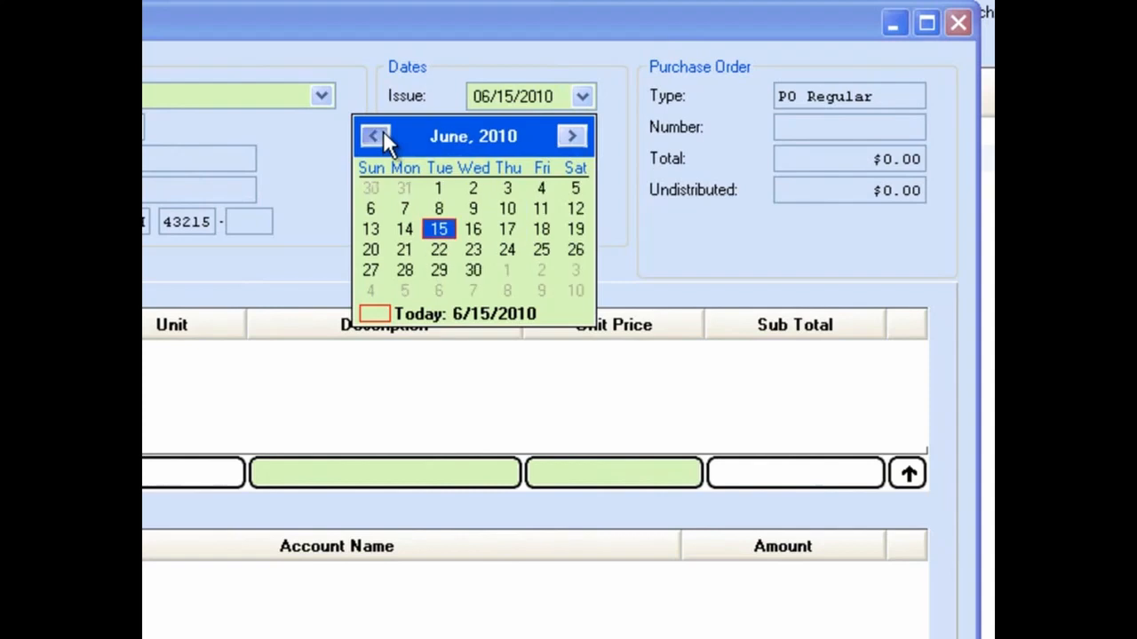
pyautogui.click(405, 250)
# Step: Set the purchase order's certified date to 06/30/2010
pyautogui.click(511, 161)
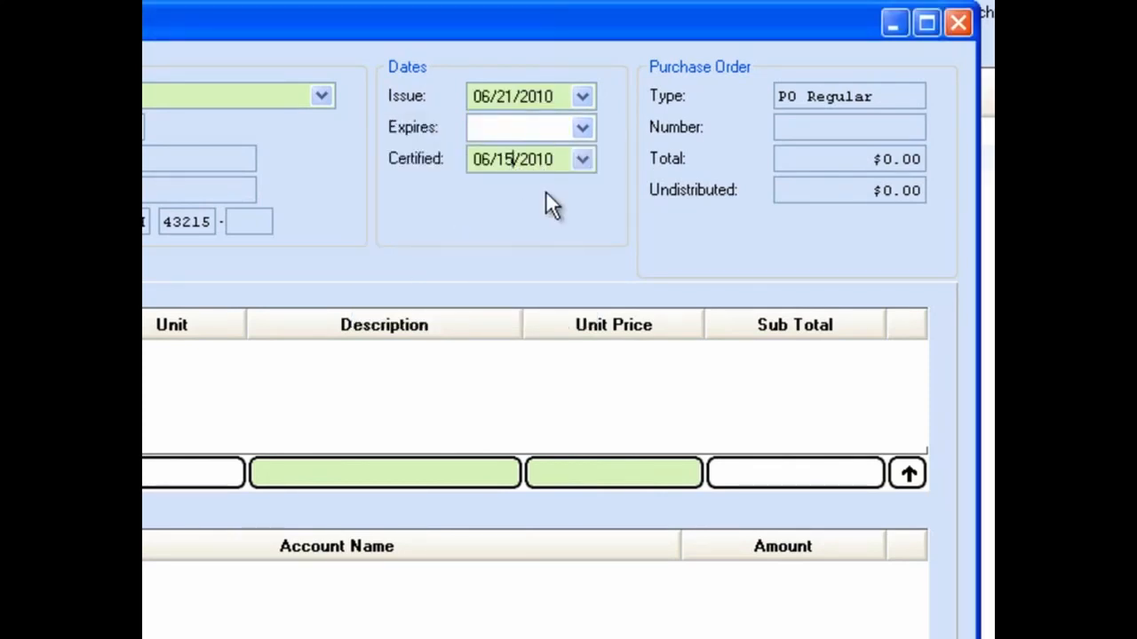
pyautogui.press('BackSpace')
pyautogui.write('4')
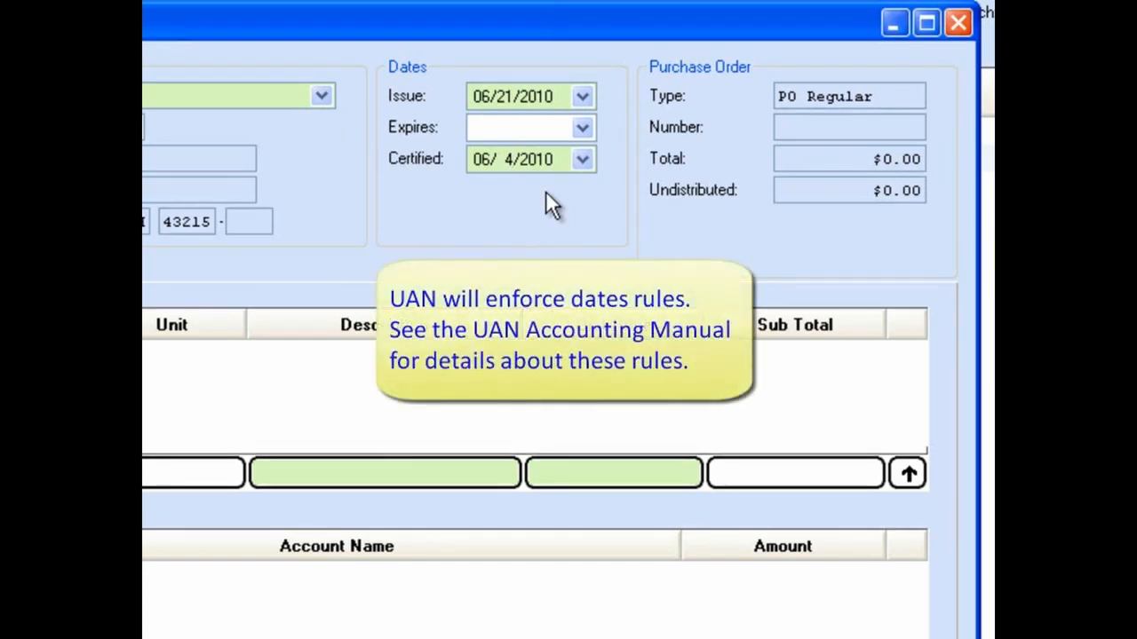
pyautogui.press('BackSpace')
pyautogui.write('30')
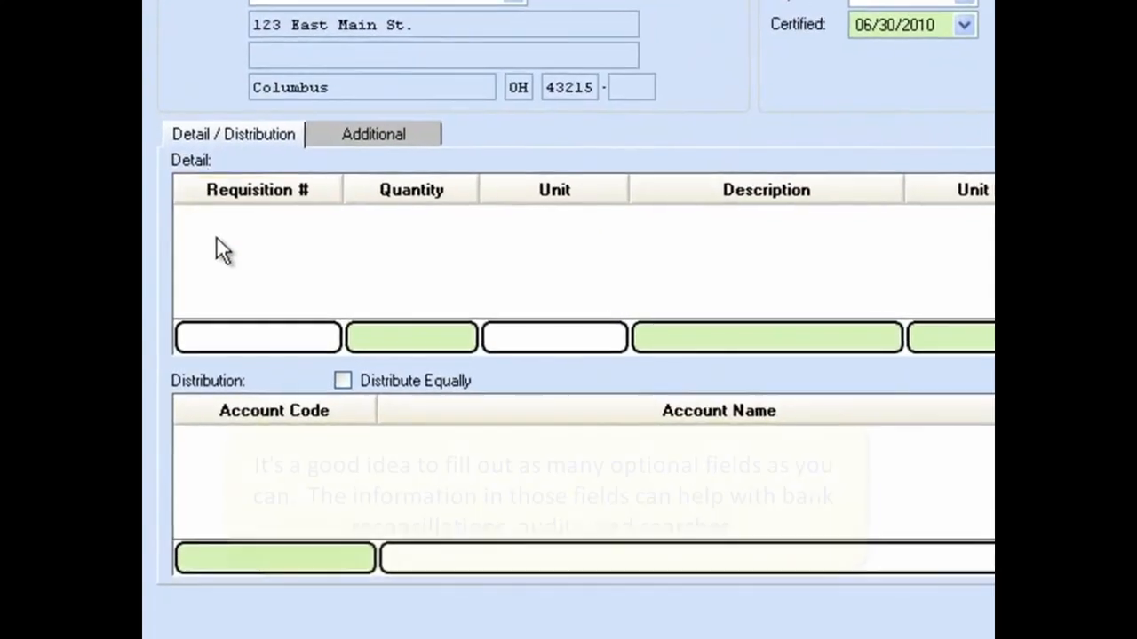
# Step: Fill the new detail line with requisition Req 144, quantity 1 and unit "service"
pyautogui.click(252, 337)
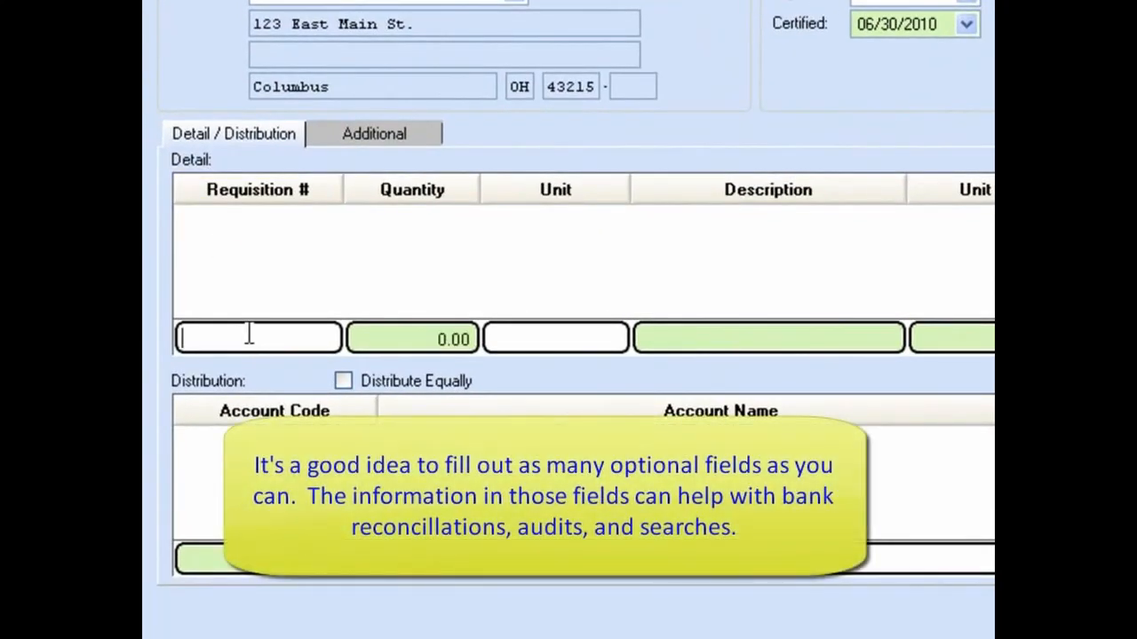
pyautogui.write('Req 144')
pyautogui.click(455, 336)
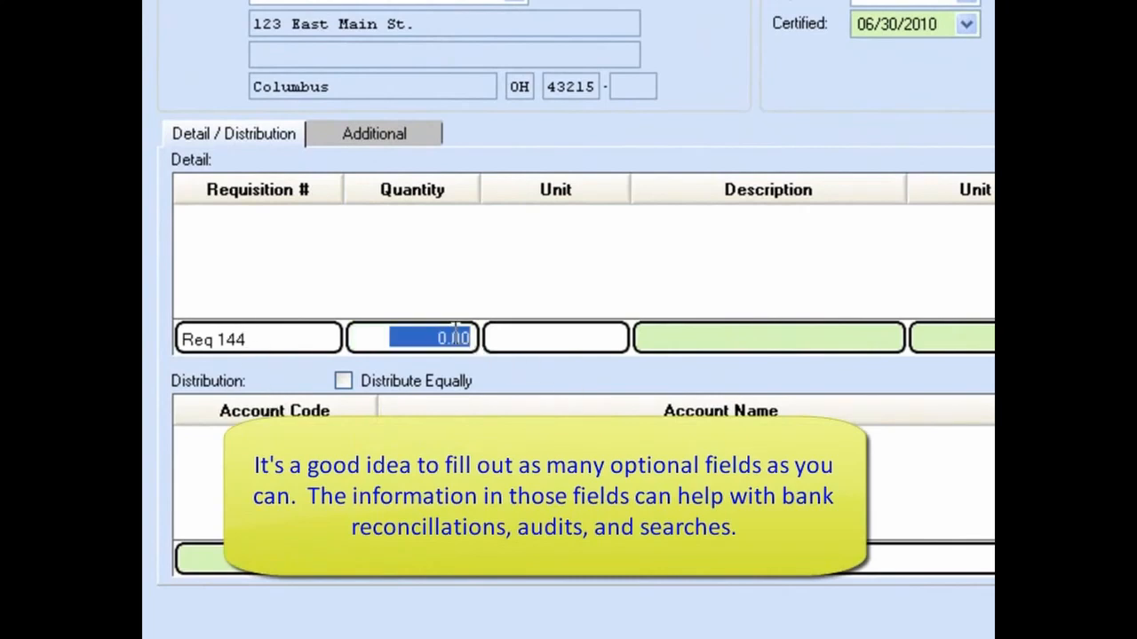
pyautogui.write('1.')
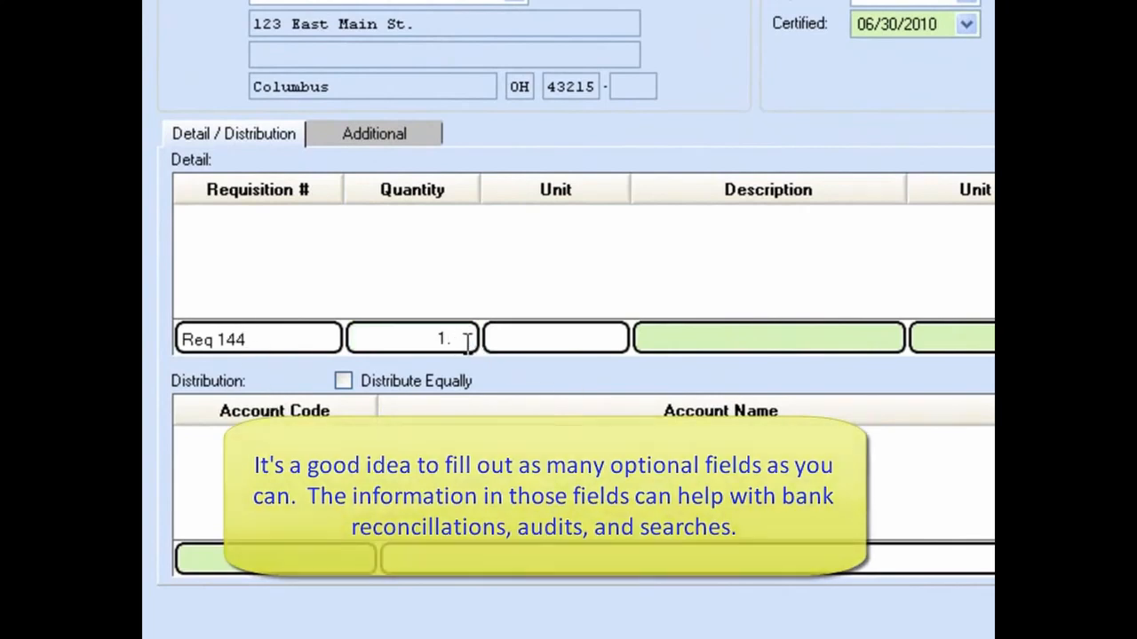
pyautogui.click(519, 338)
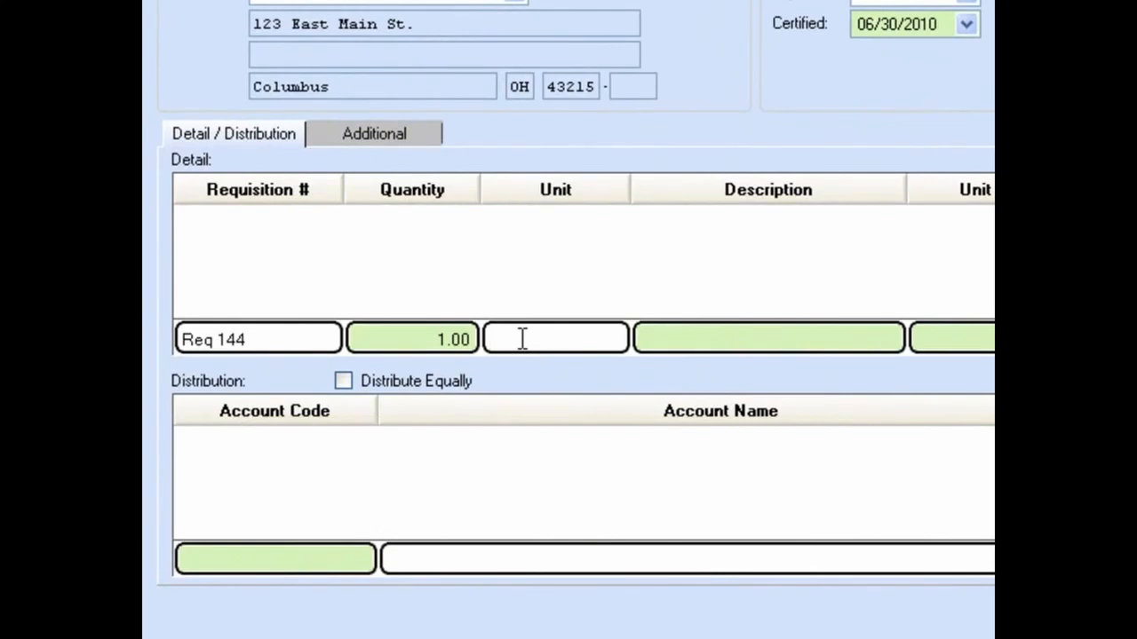
pyautogui.write('service')
# Step: Describe the item as "pipe repair, 3rd floor" with a unit price of $225 and add the line to the details
pyautogui.click(728, 339)
pyautogui.write('pipe rep')
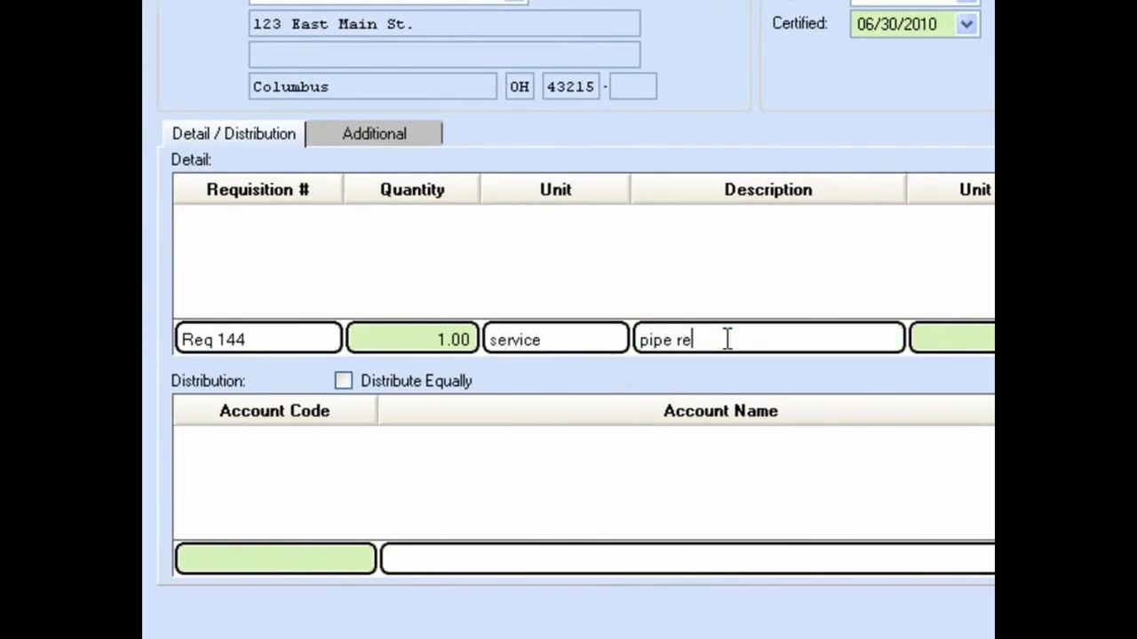
pyautogui.write('a')
pyautogui.press('BackSpace')
pyautogui.write('pair, 3rd floor')
pyautogui.press('Tab')
pyautogui.write('2')
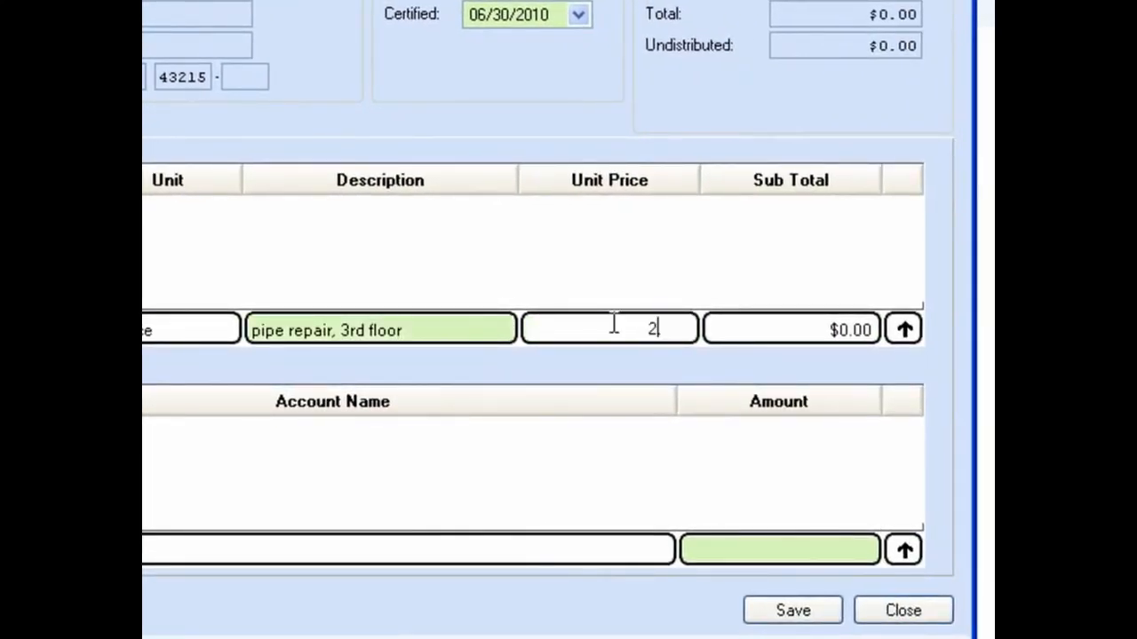
pyautogui.write('25.')
pyautogui.click(848, 331)
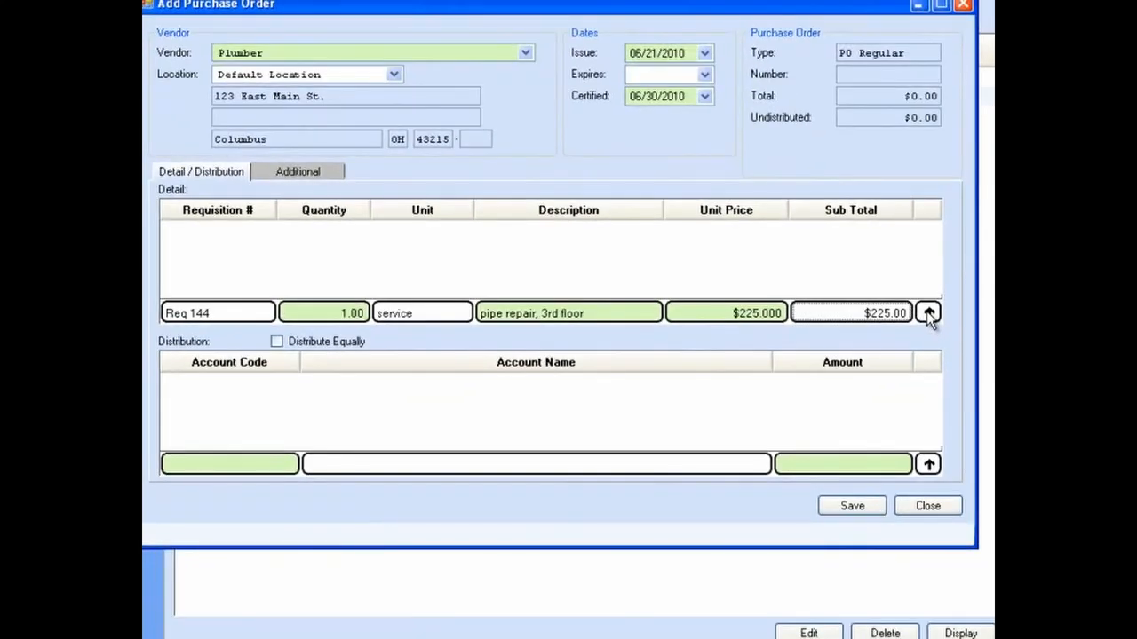
pyautogui.click(928, 313)
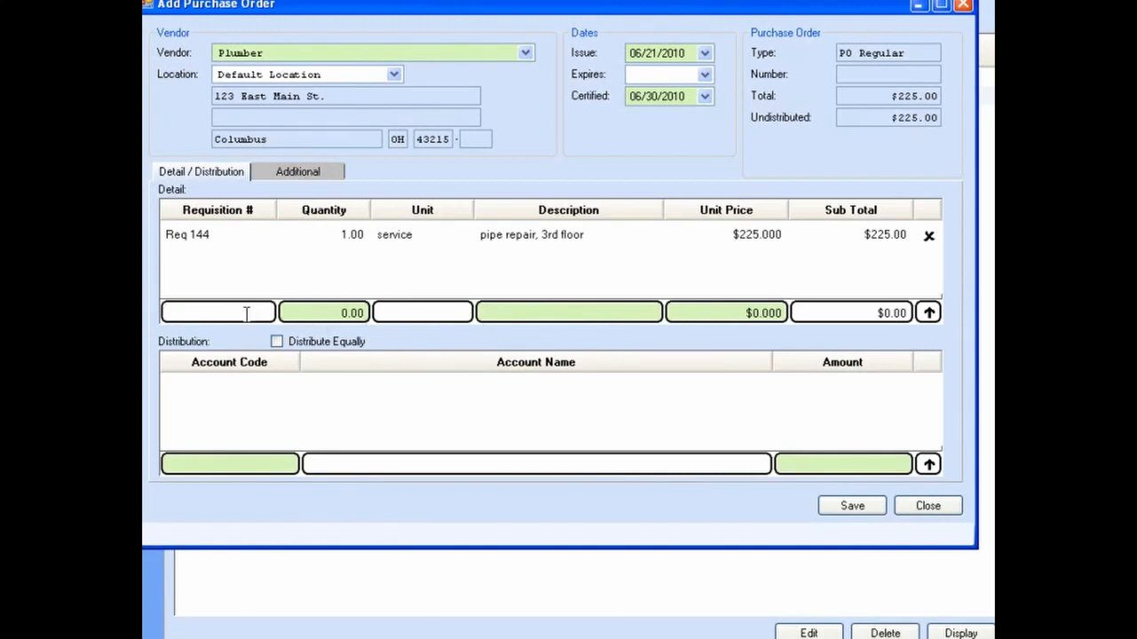
# Step: Add a second detail line with requisition Req 145, quantity 1, description "pipe replacement" and unit price $50, and delete that line again
pyautogui.write('Req 145')
pyautogui.click(352, 316)
pyautogui.write('1')
pyautogui.click(403, 310)
pyautogui.click(508, 311)
pyautogui.write('pip')
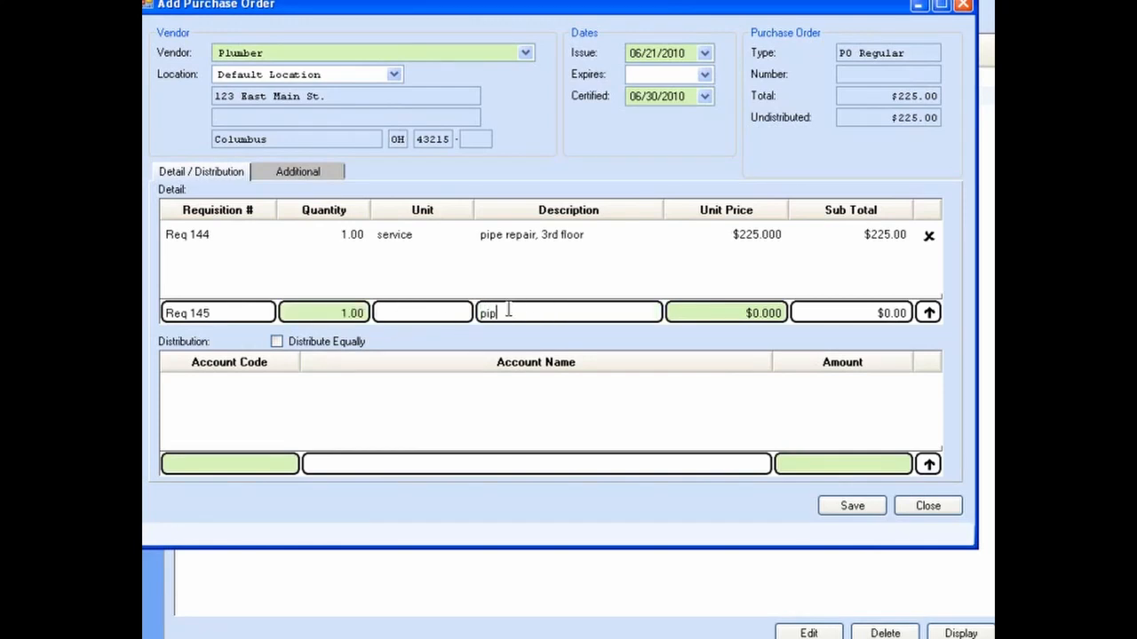
pyautogui.write('e replacement')
pyautogui.click(725, 311)
pyautogui.write('5')
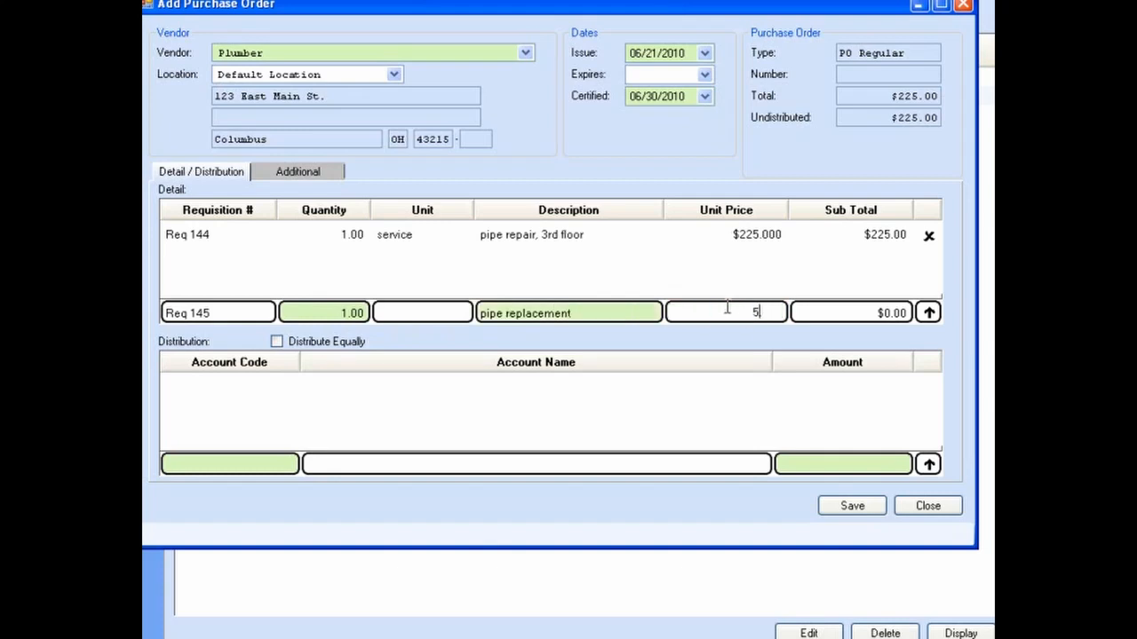
pyautogui.write('0.')
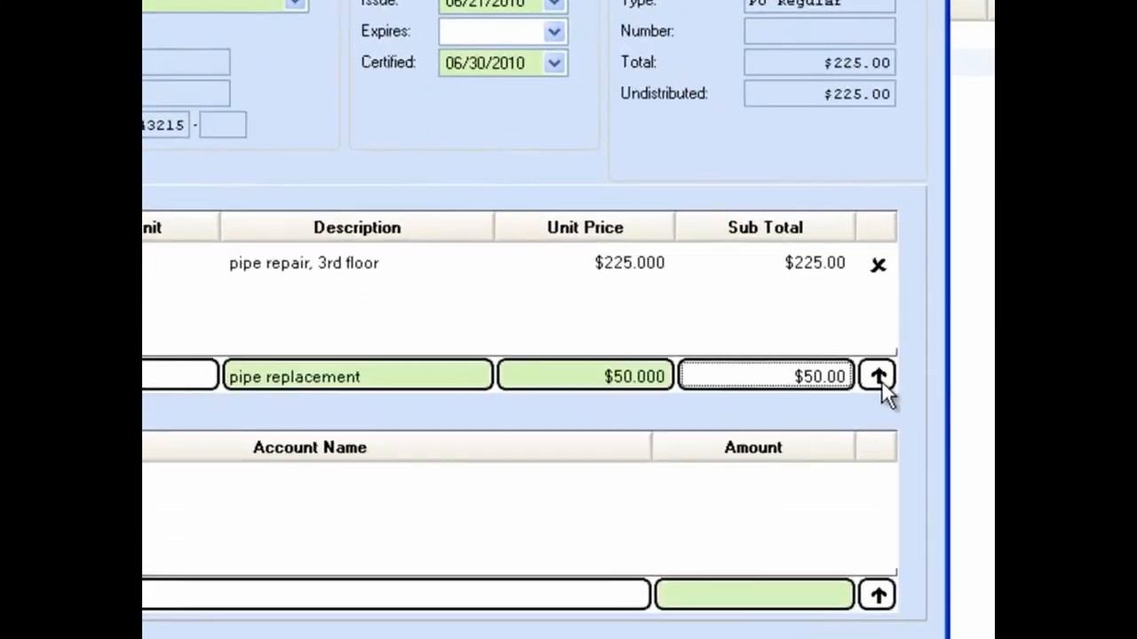
pyautogui.click(928, 313)
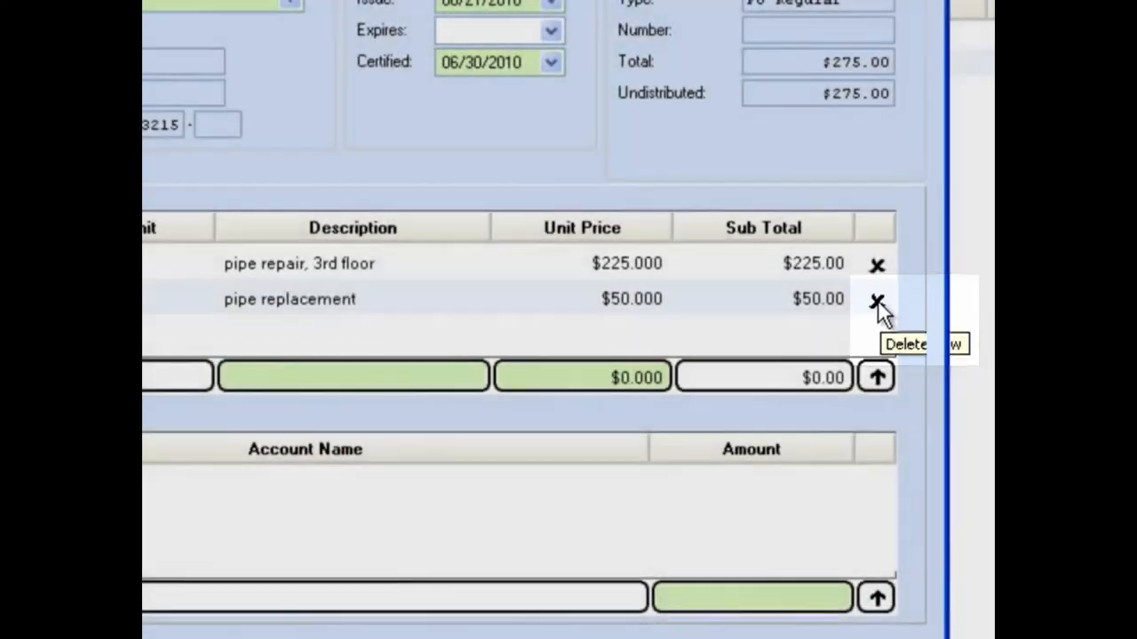
pyautogui.click(877, 302)
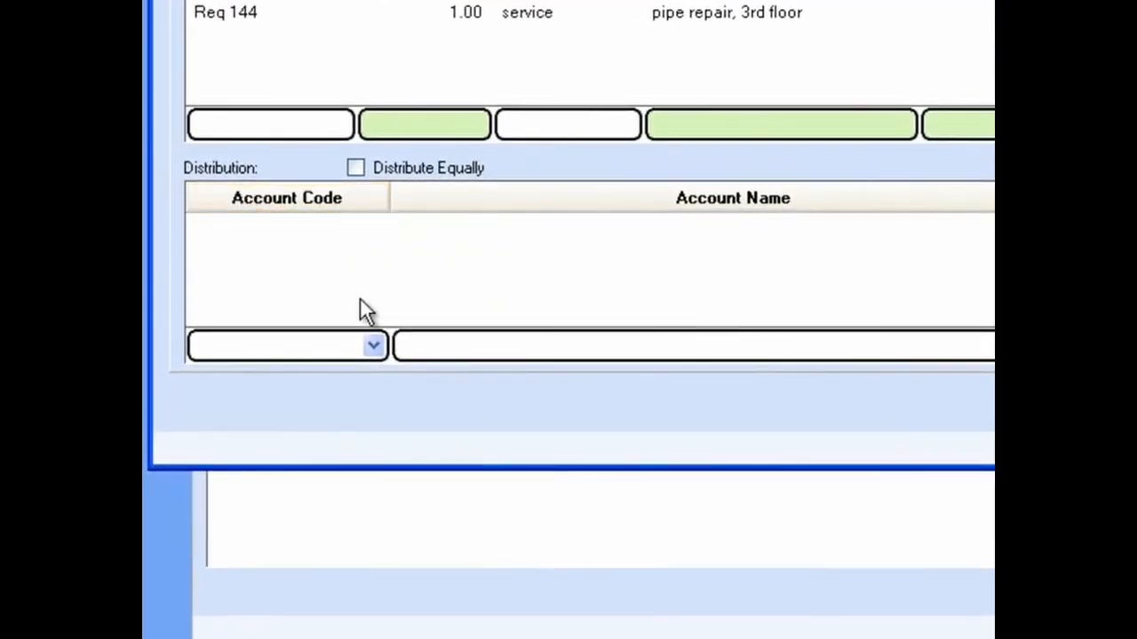
# Step: Choose the Repairs and Maintenance account for the purchase order's new distribution line
pyautogui.click(373, 345)
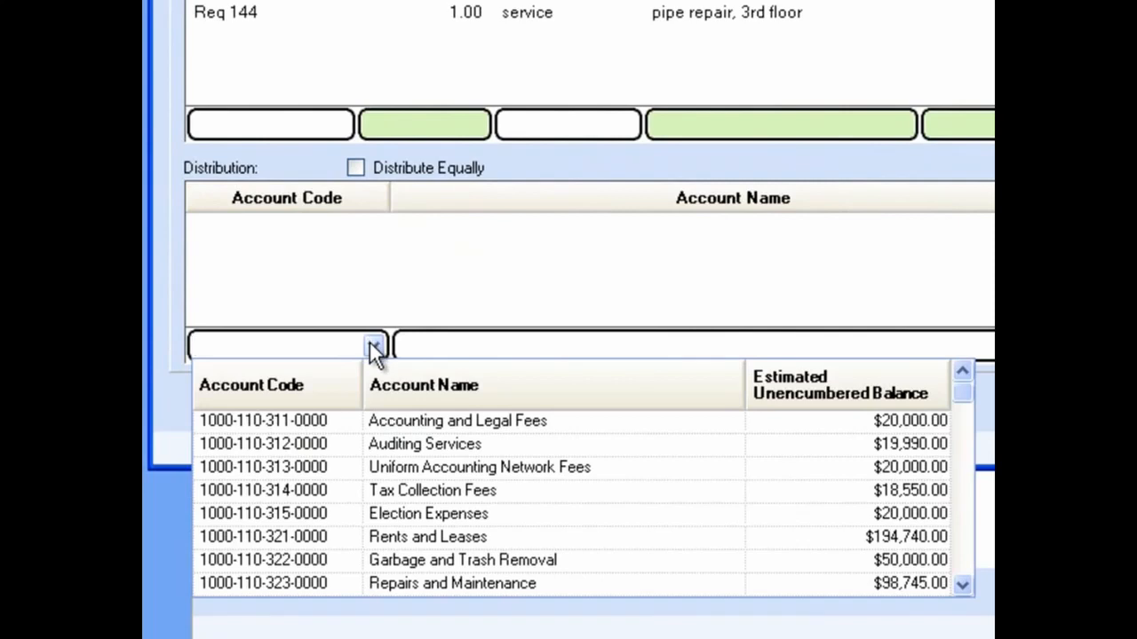
pyautogui.click(514, 586)
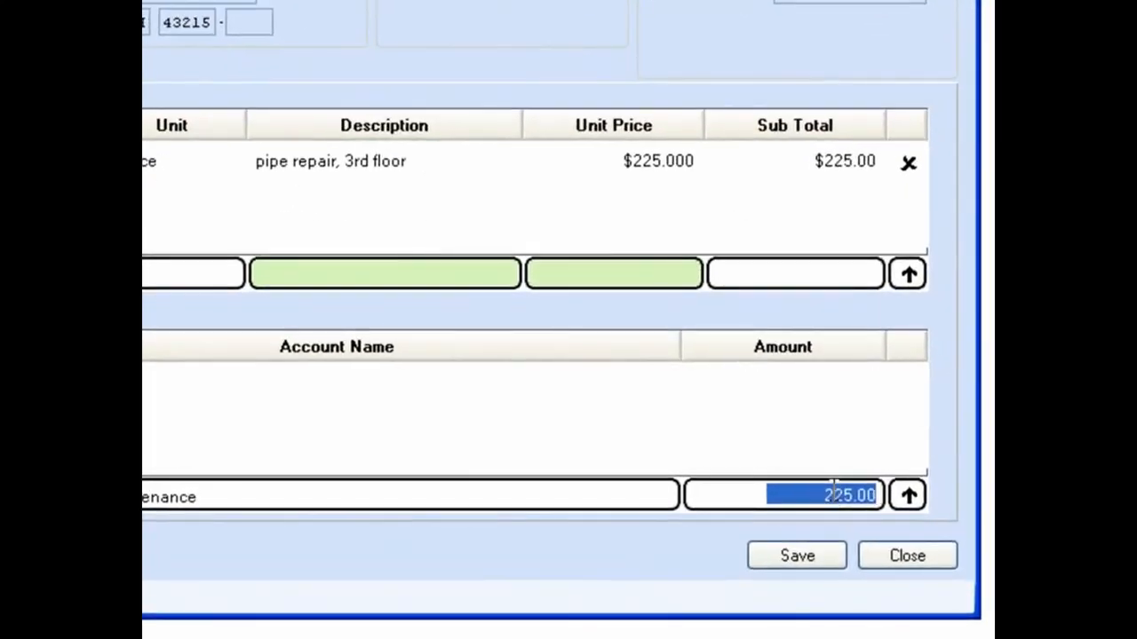
# Step: Try overwriting the distribution line's default amount with 235.00 and 232.00
pyautogui.click(877, 466)
pyautogui.press('Delete')
pyautogui.write('3')
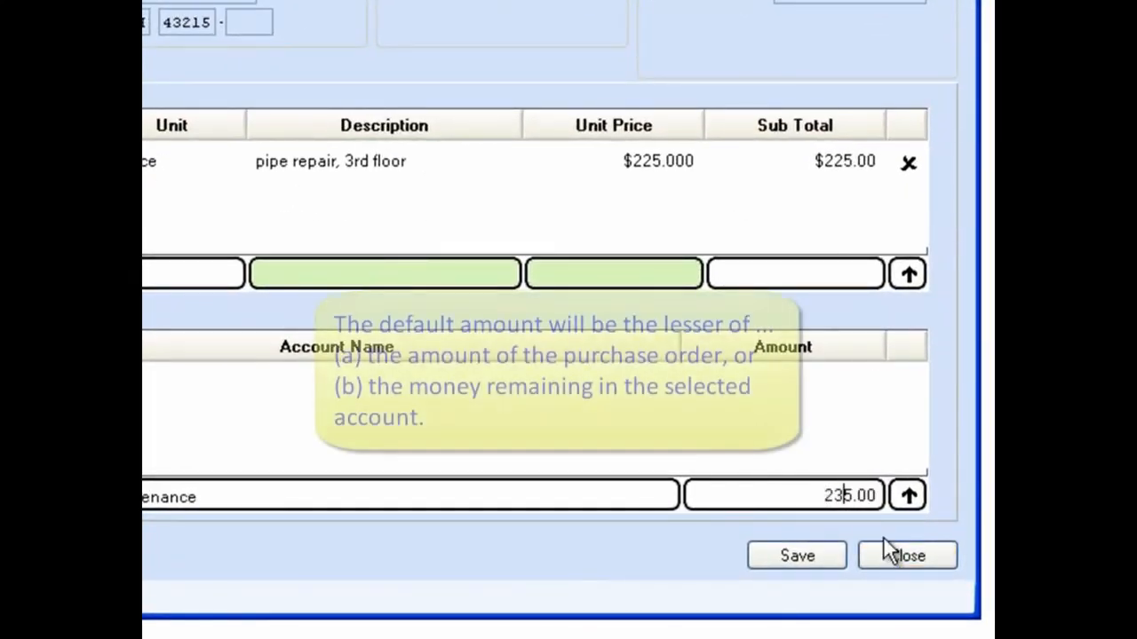
pyautogui.press('Delete')
pyautogui.write('2')
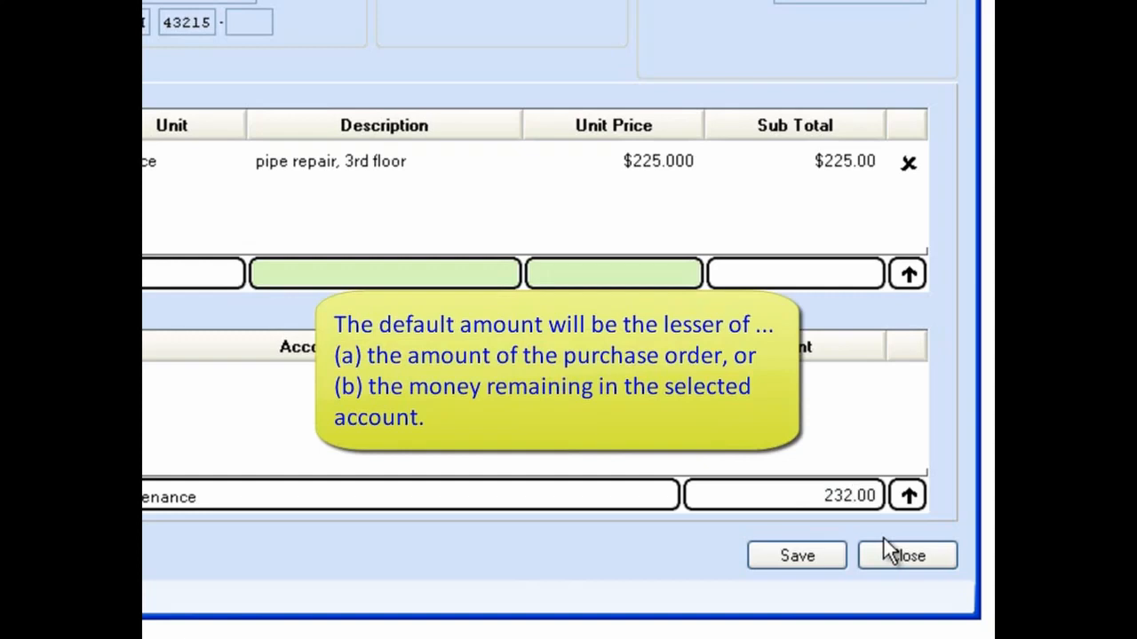
# Step: Set the Repairs and Maintenance distribution amount to 225.00 and add the line to the distribution
pyautogui.press('BackSpace')
pyautogui.press('BackSpace')
pyautogui.write('25')
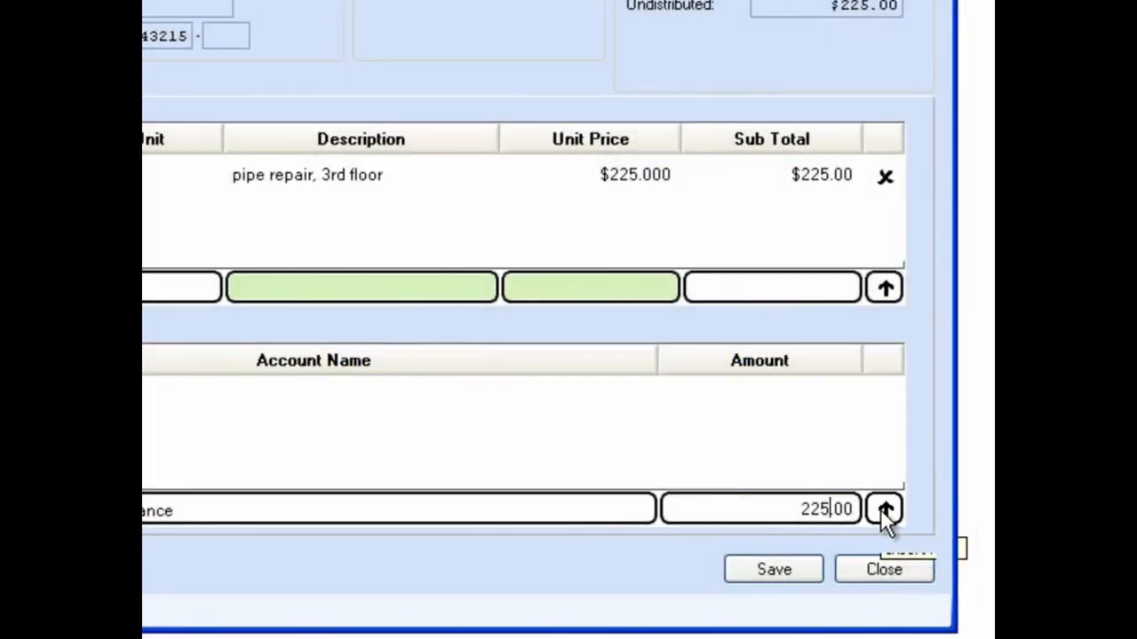
pyautogui.click(884, 510)
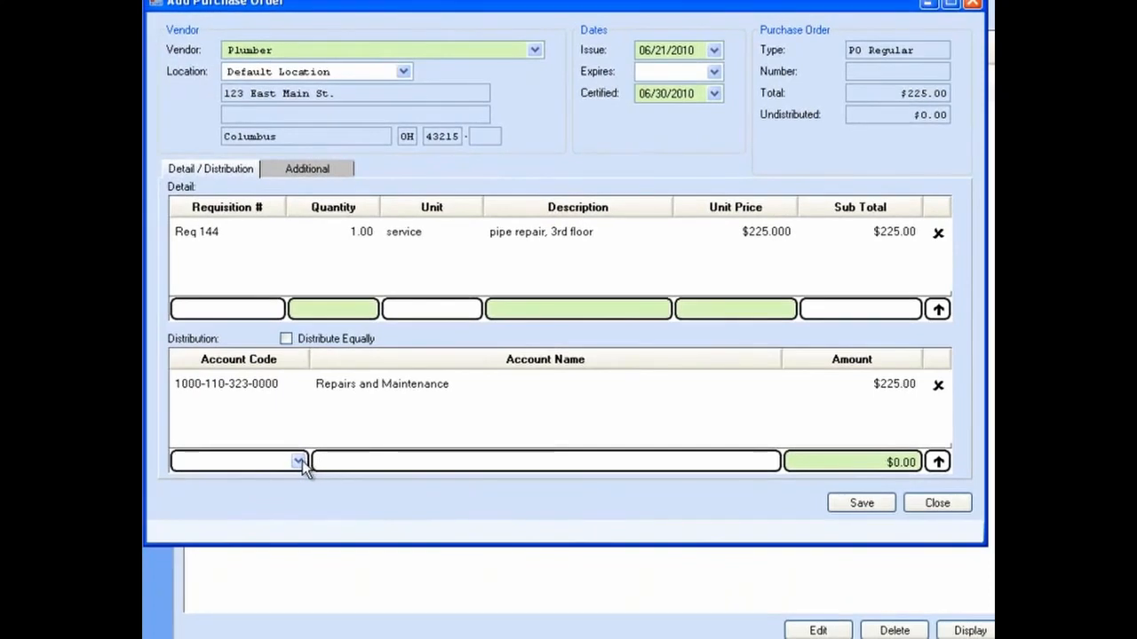
# Step: Try to add a second distribution line for the Garbage and Trash Removal account
pyautogui.click(299, 462)
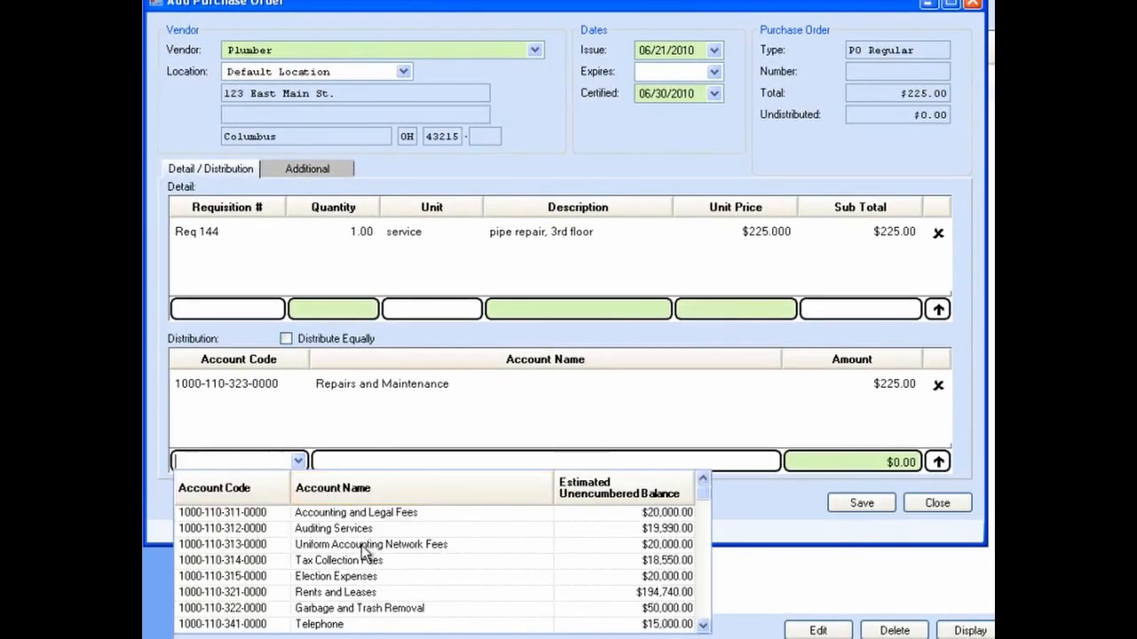
pyautogui.click(370, 608)
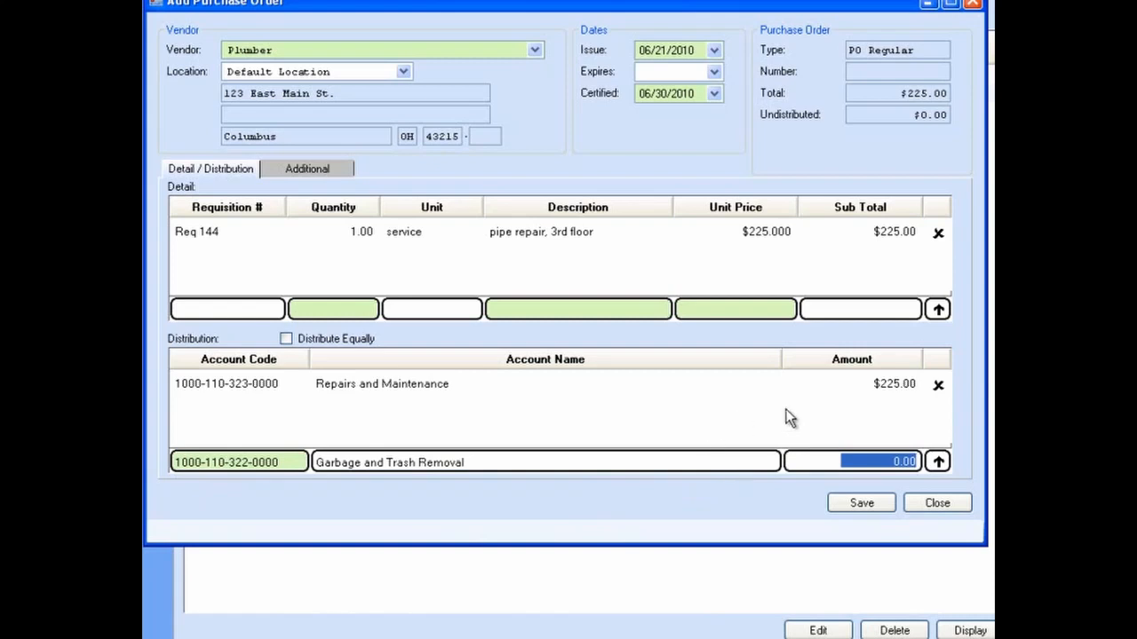
pyautogui.press('Tab')
pyautogui.press('Return')
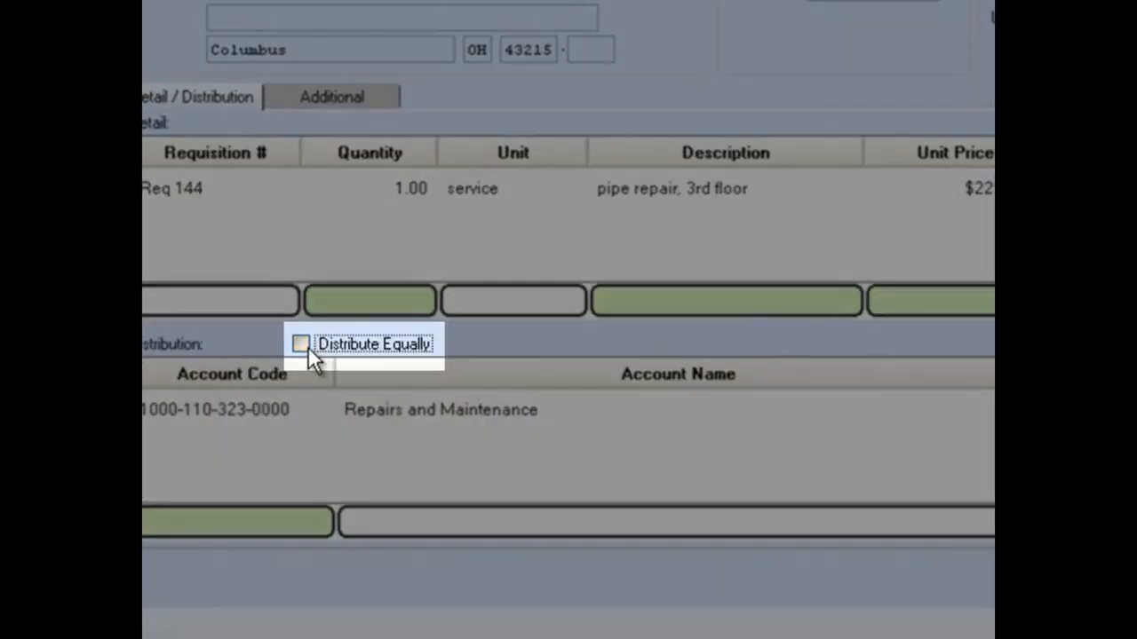
# Step: Turn on equal distribution and enter "June 13th 3rd floor pipe leak" as the purchase order's purpose
pyautogui.click(286, 339)
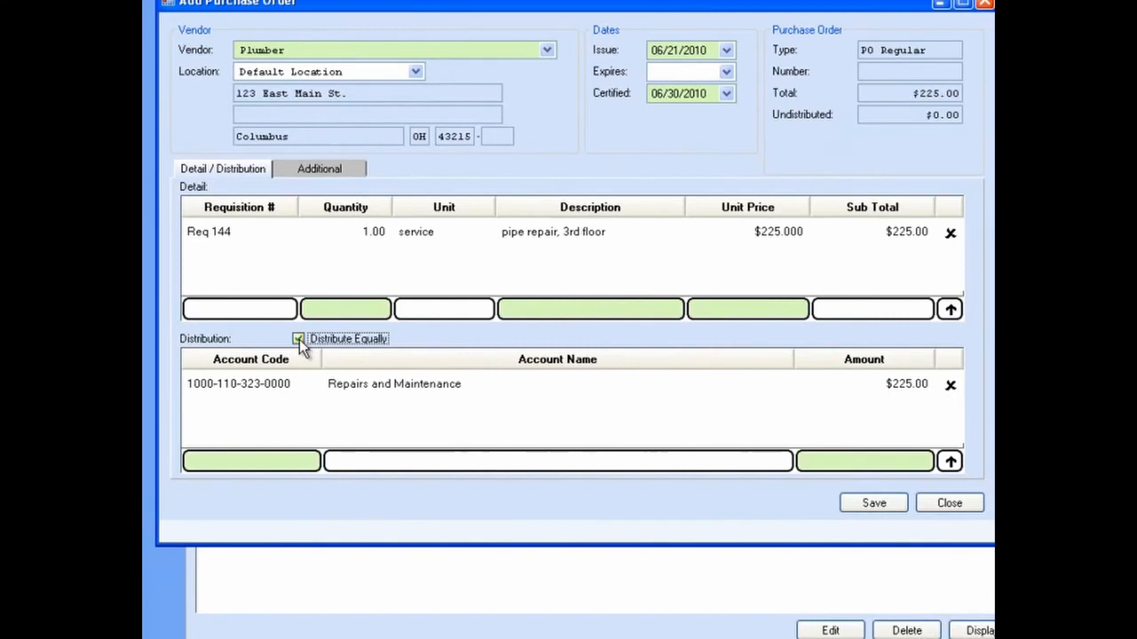
pyautogui.click(309, 172)
pyautogui.click(309, 267)
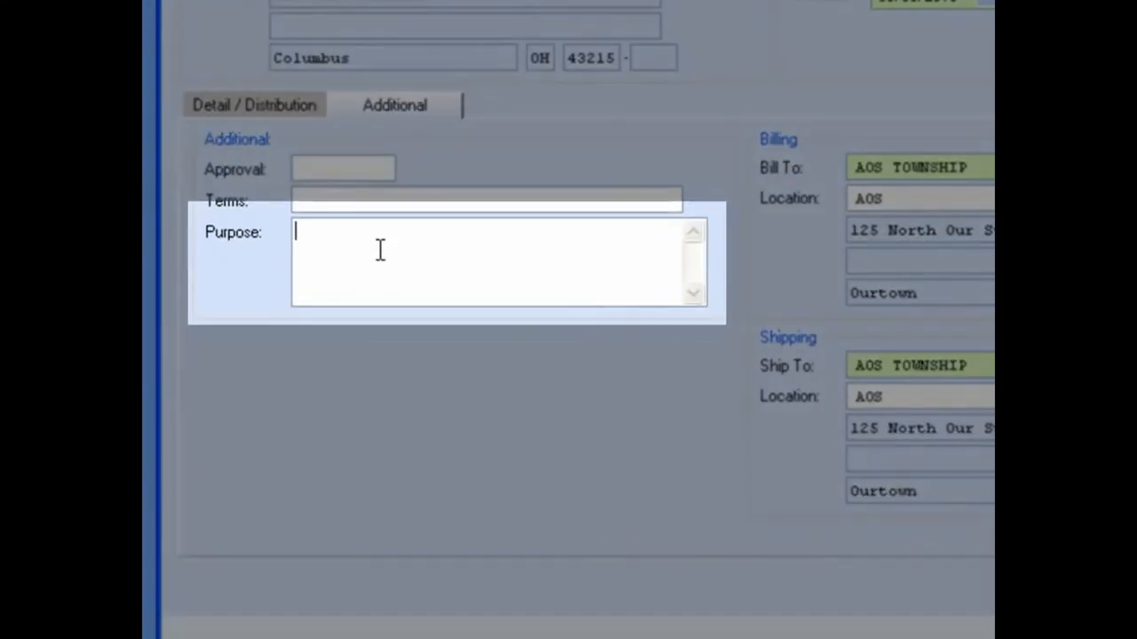
pyautogui.write('June 13')
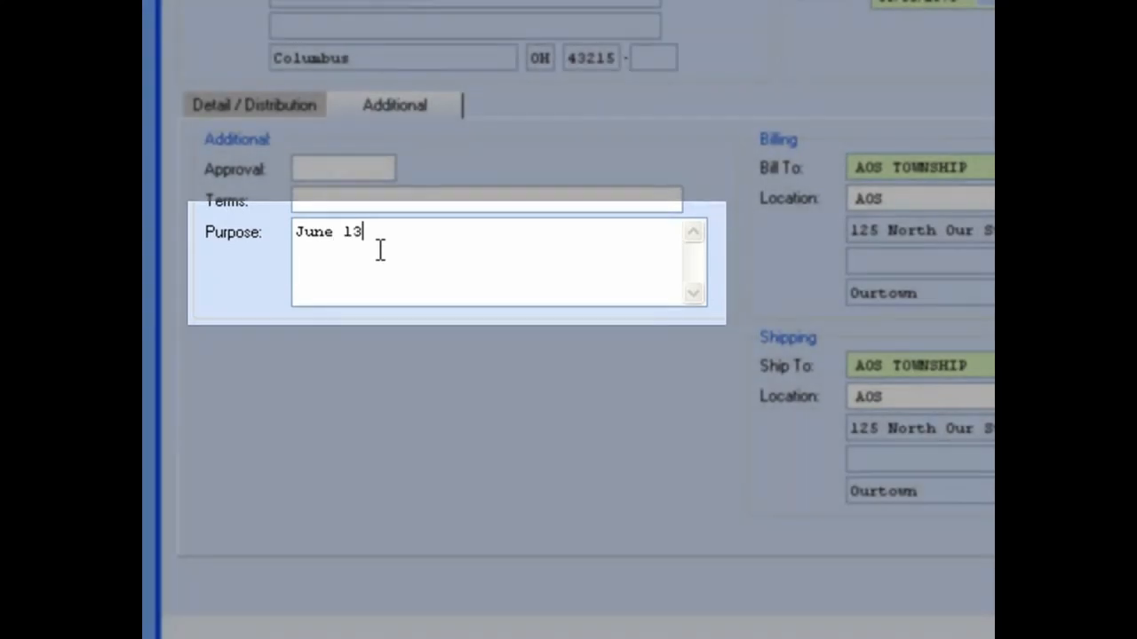
pyautogui.write('th 3rd f')
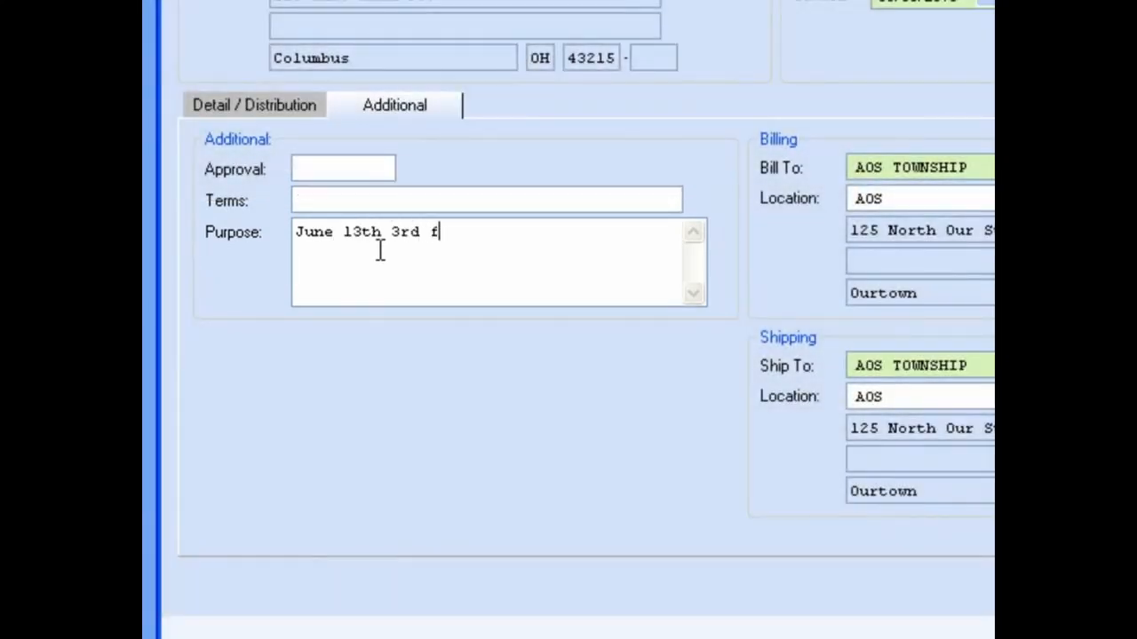
pyautogui.write('loor pipe lea')
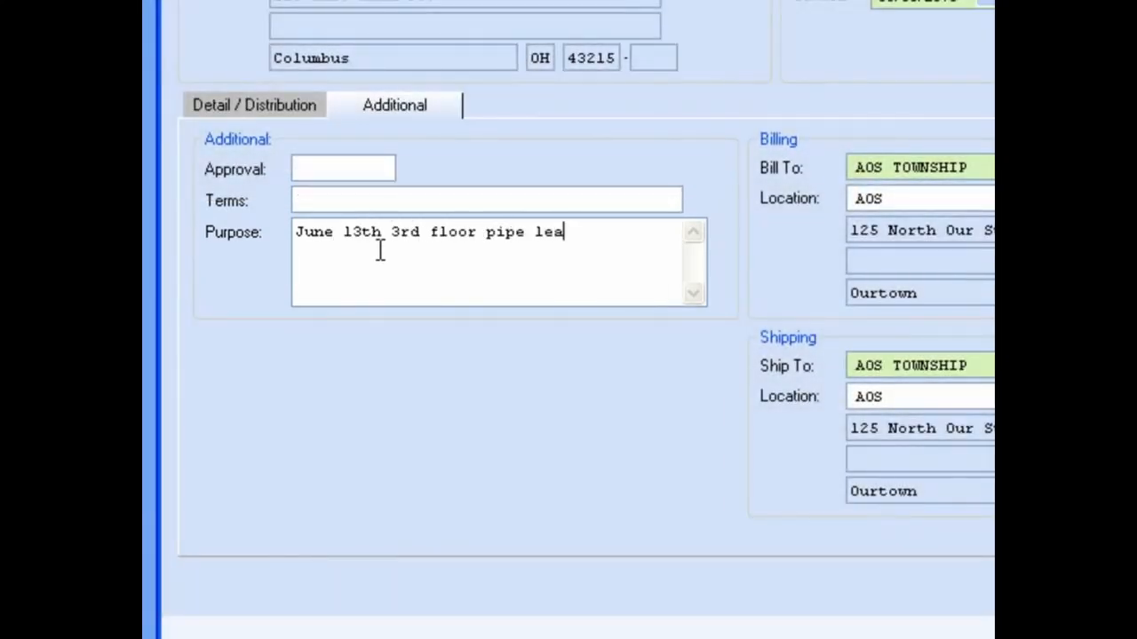
pyautogui.write('k')
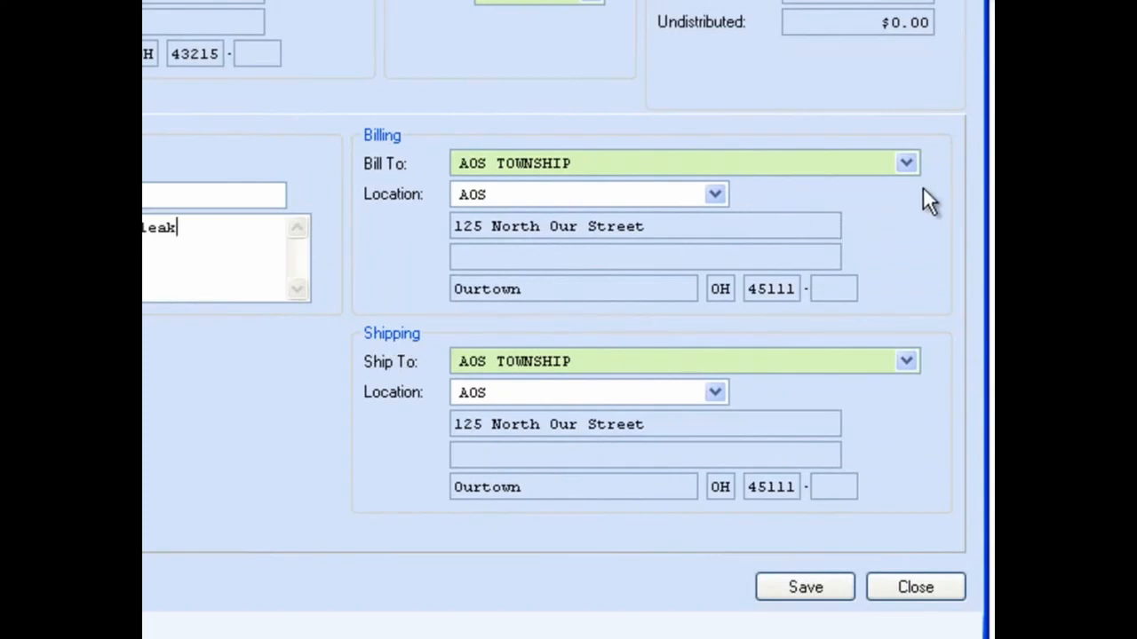
# Step: Look through the available Bill To, Ship To and shipping location choices without changing them
pyautogui.click(903, 167)
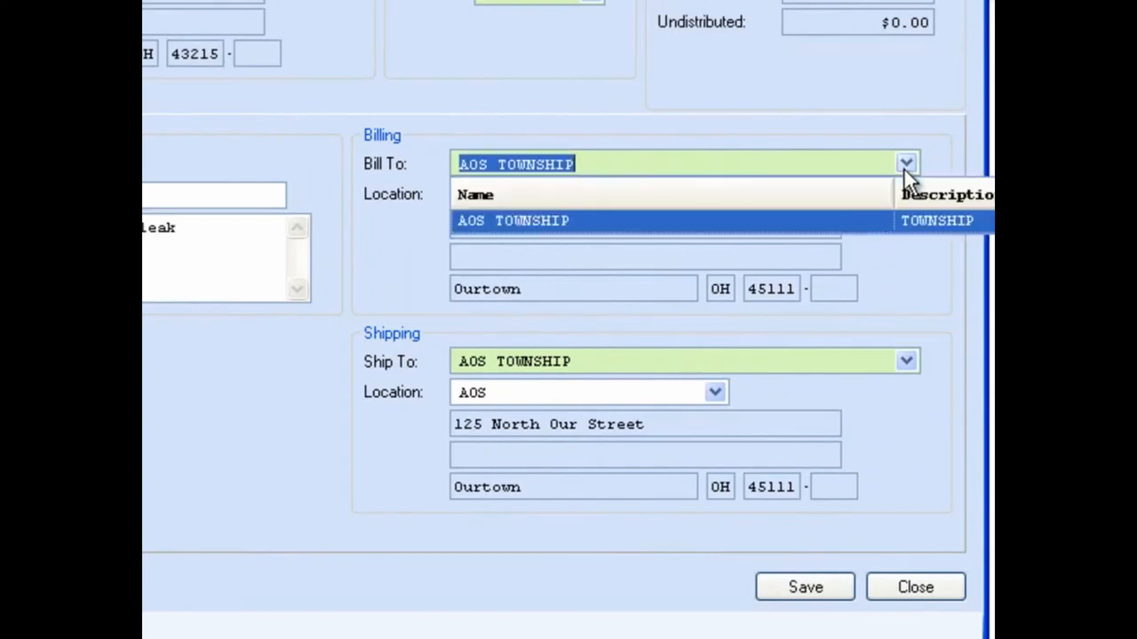
pyautogui.click(904, 168)
pyautogui.click(908, 359)
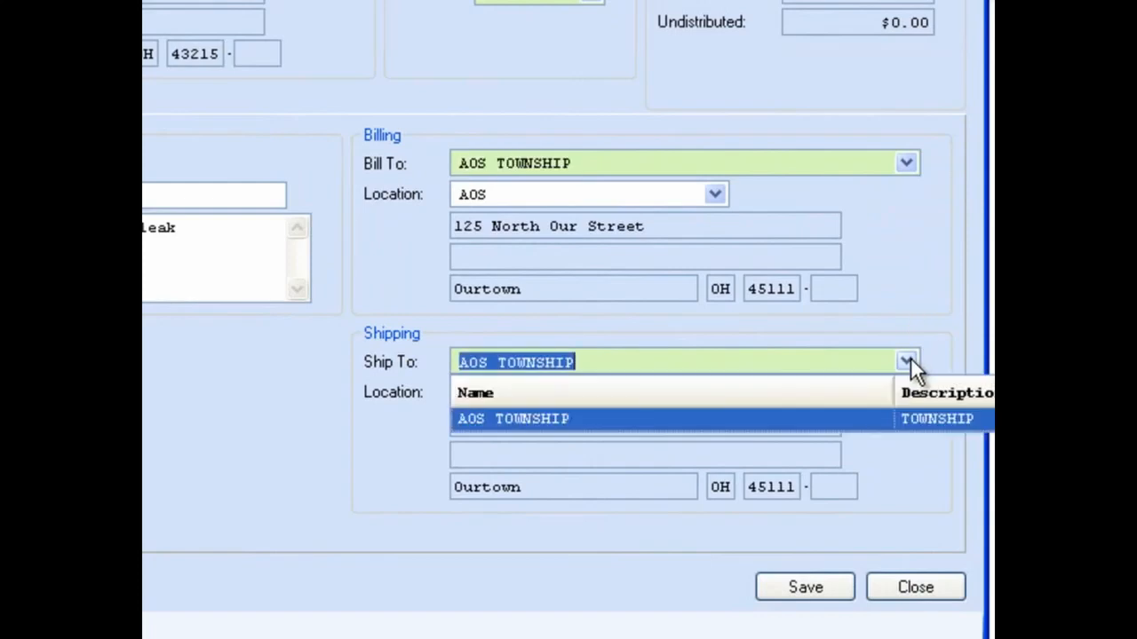
pyautogui.click(908, 359)
pyautogui.click(715, 391)
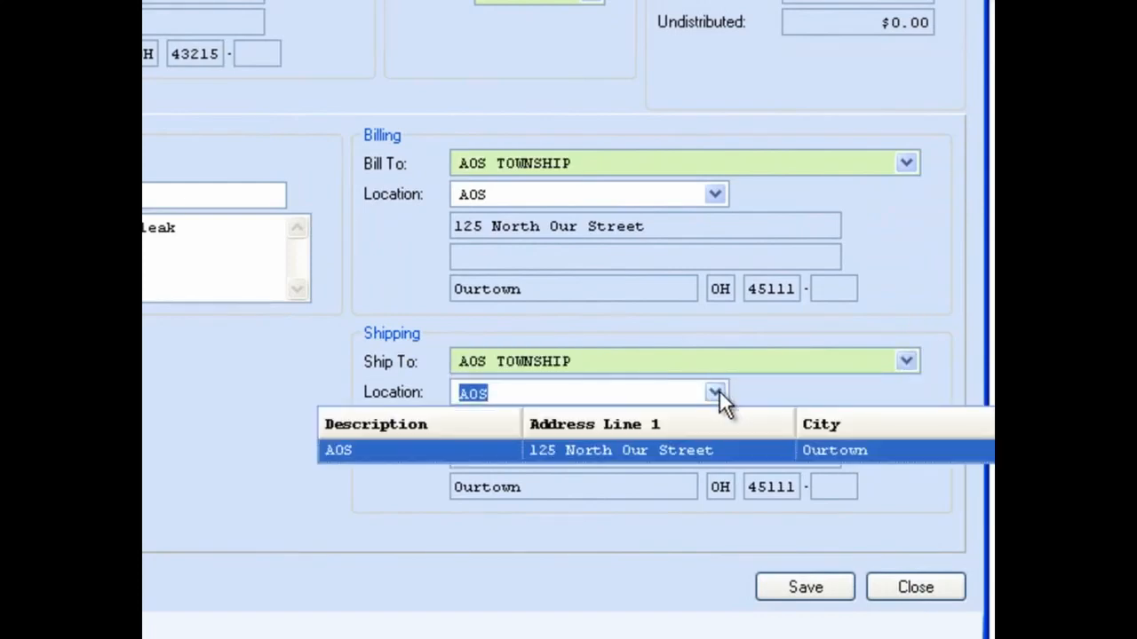
pyautogui.click(718, 392)
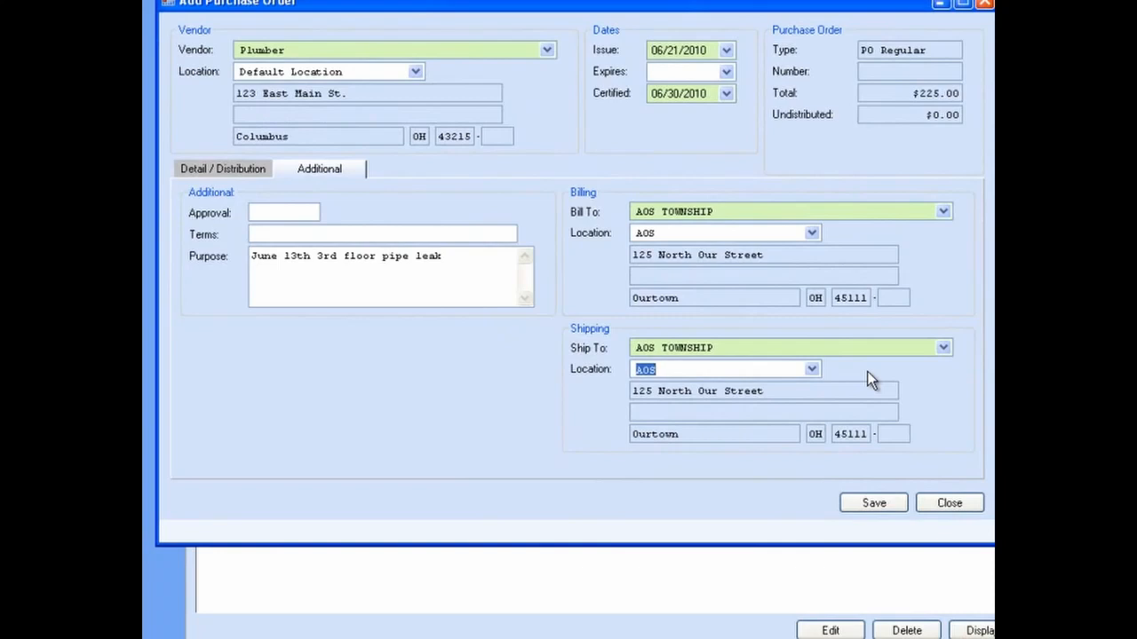
# Step: Return to the detail and distribution lines, save the Plumber purchase order and close the entry form
pyautogui.click(242, 195)
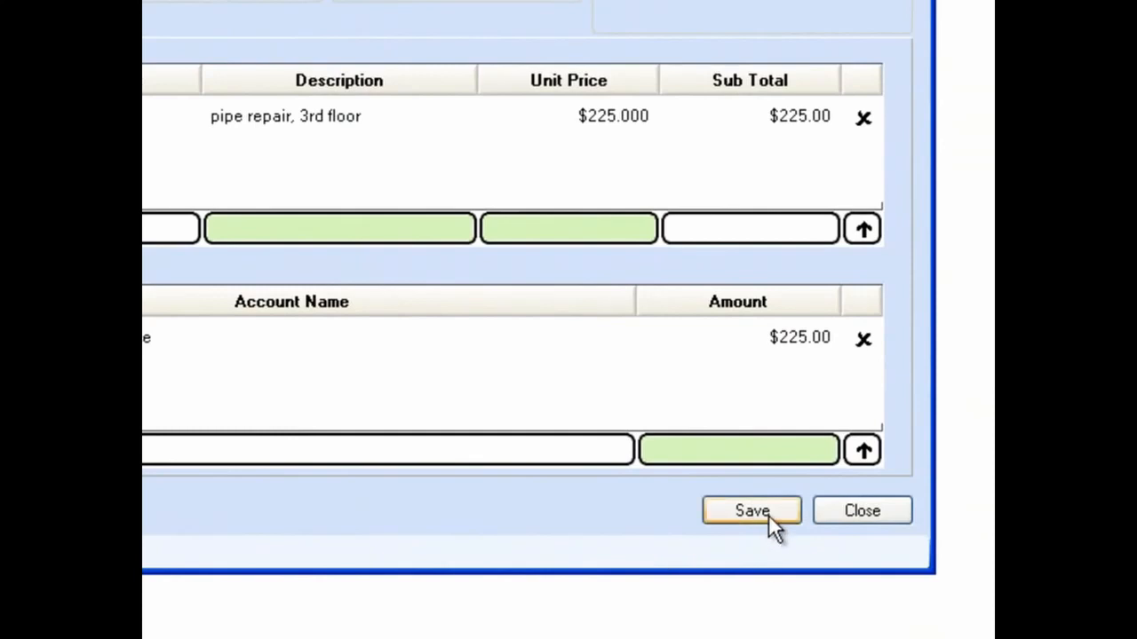
pyautogui.click(872, 515)
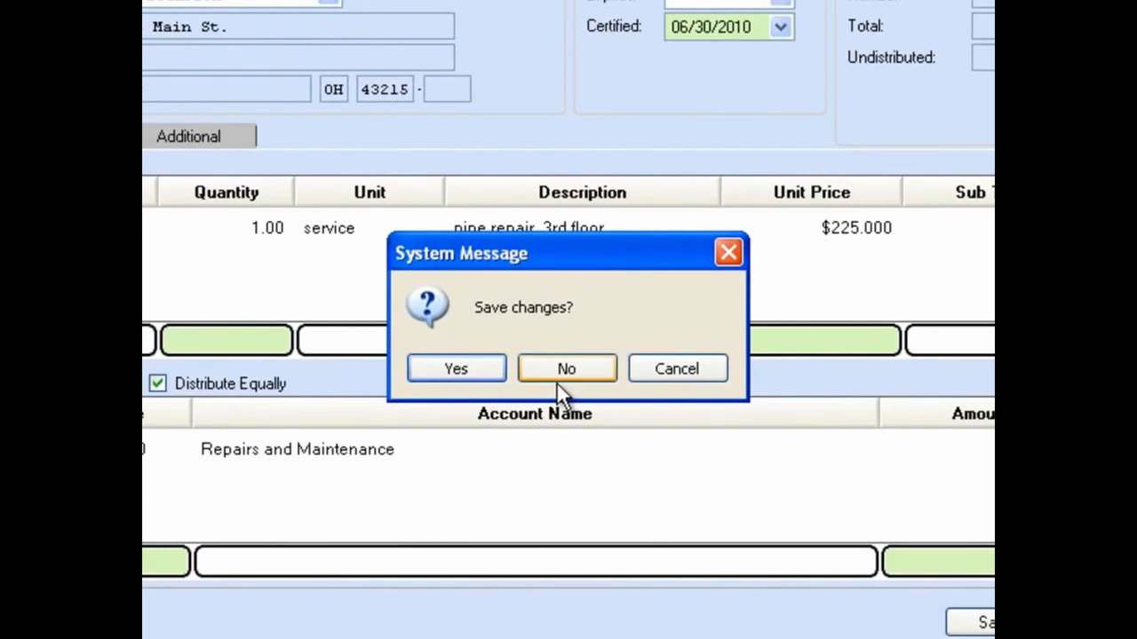
pyautogui.click(677, 369)
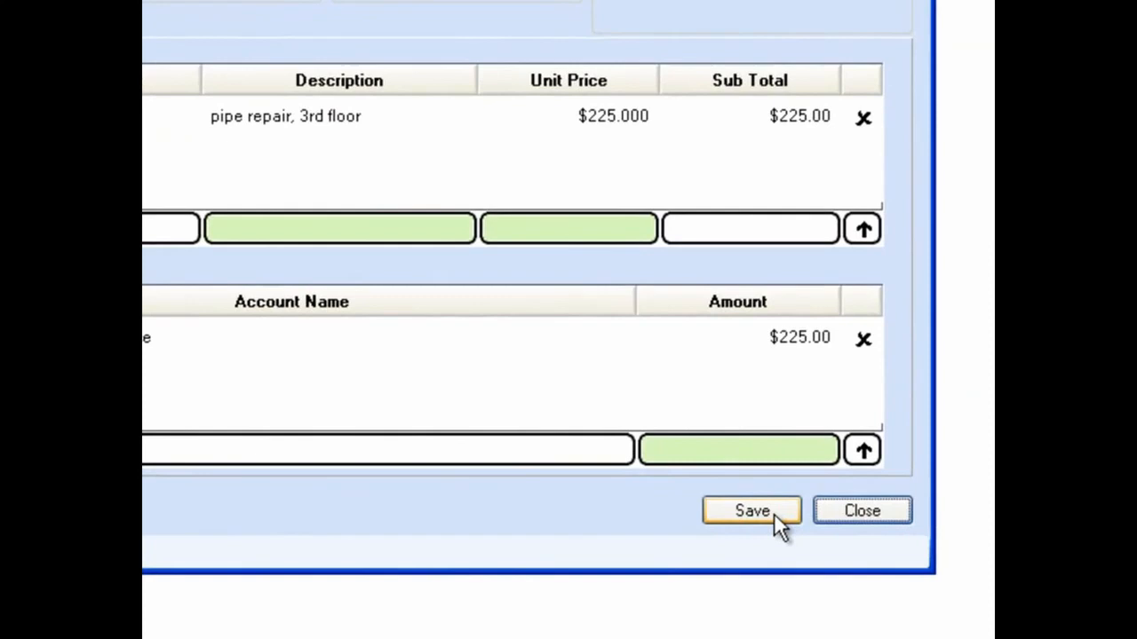
pyautogui.click(876, 529)
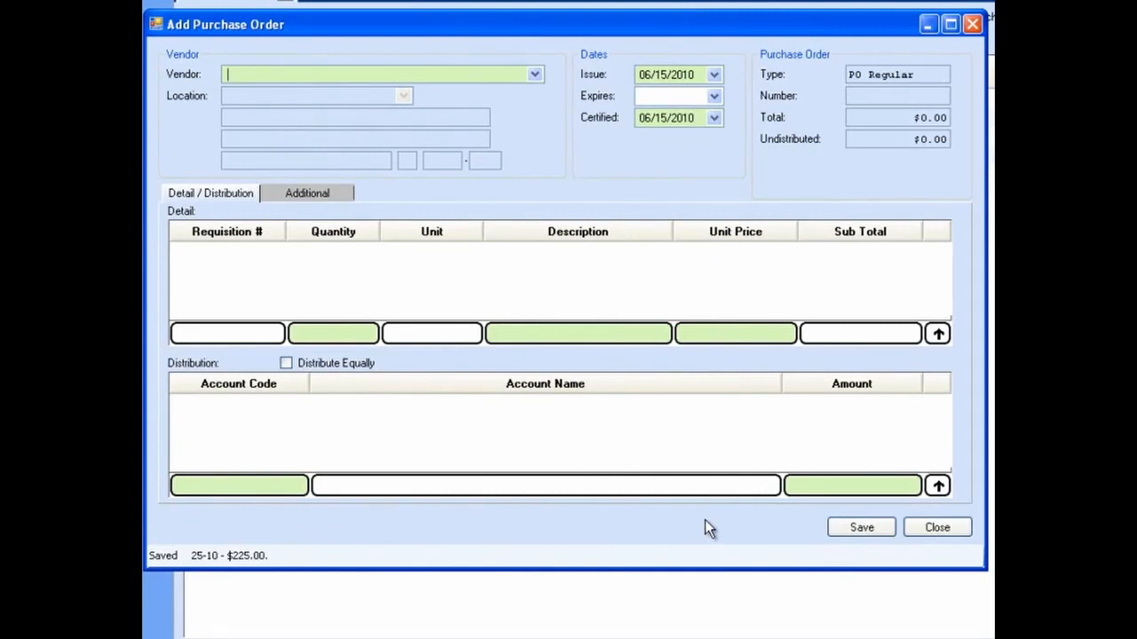
pyautogui.click(947, 535)
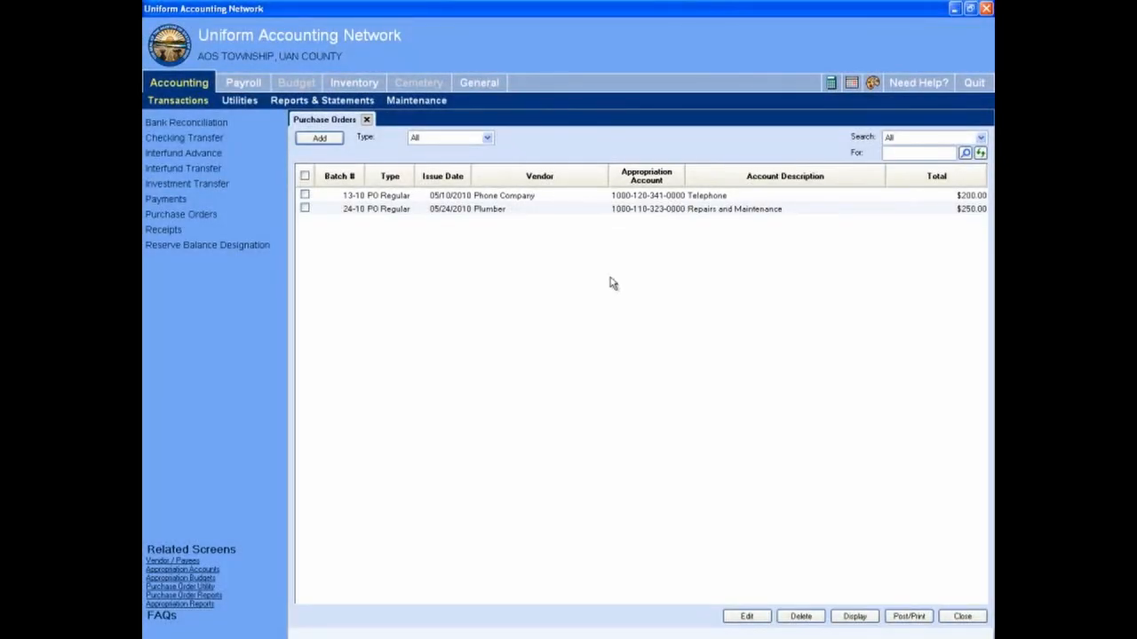
# Step: Start a new PO Then and Now purchase order and open the calendar for its Then date
pyautogui.click(335, 140)
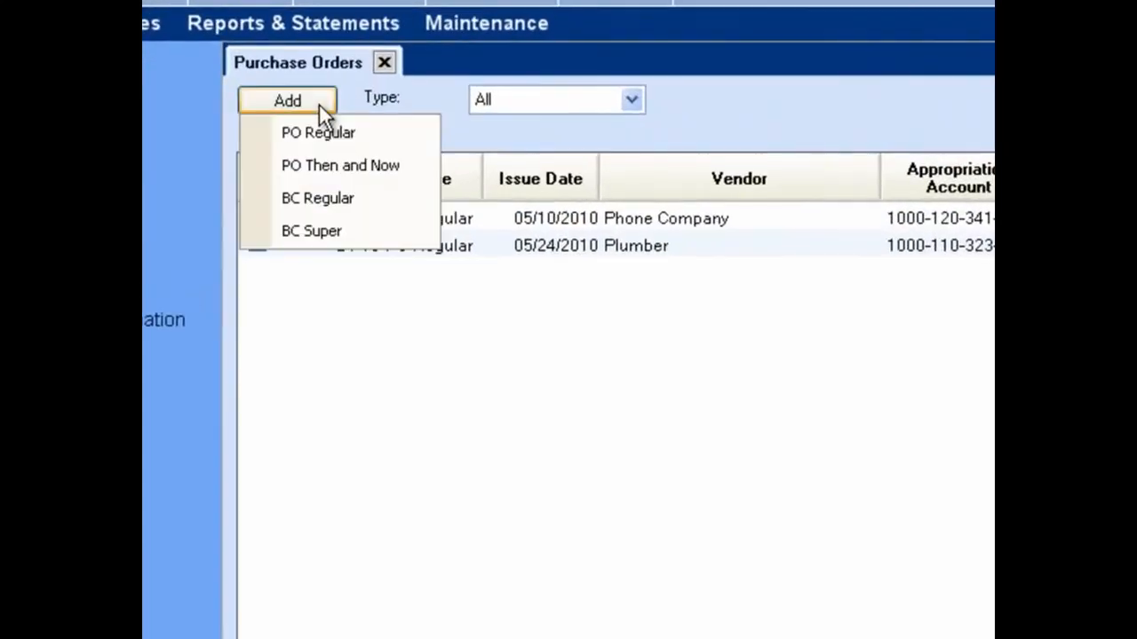
pyautogui.click(414, 160)
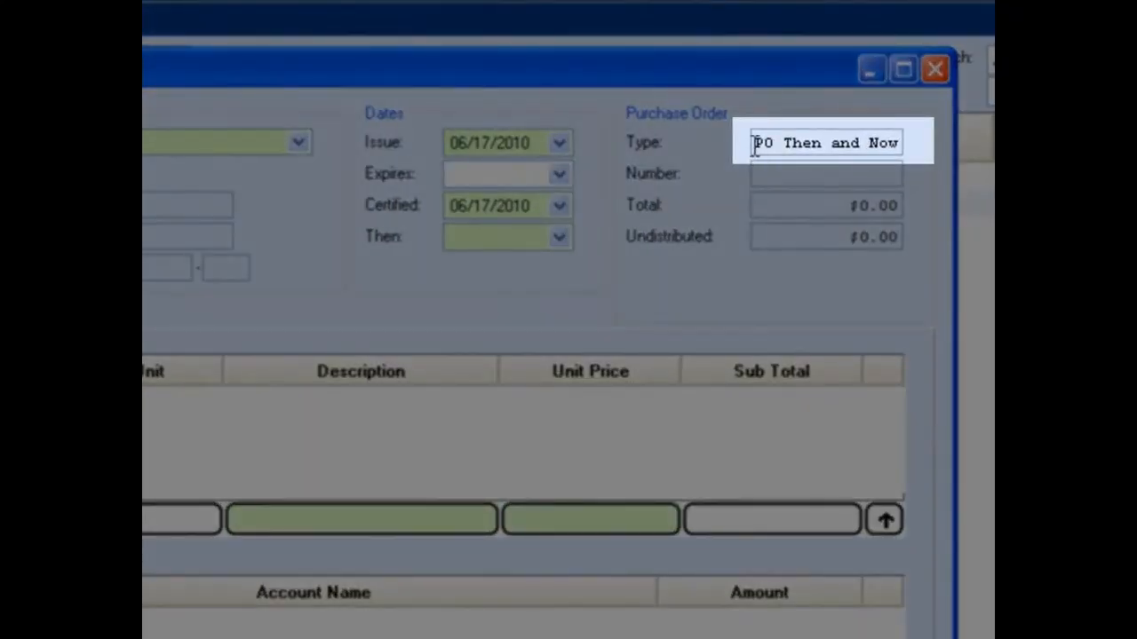
pyautogui.moveTo(753, 145); pyautogui.dragTo(895, 145)
pyautogui.click(830, 145)
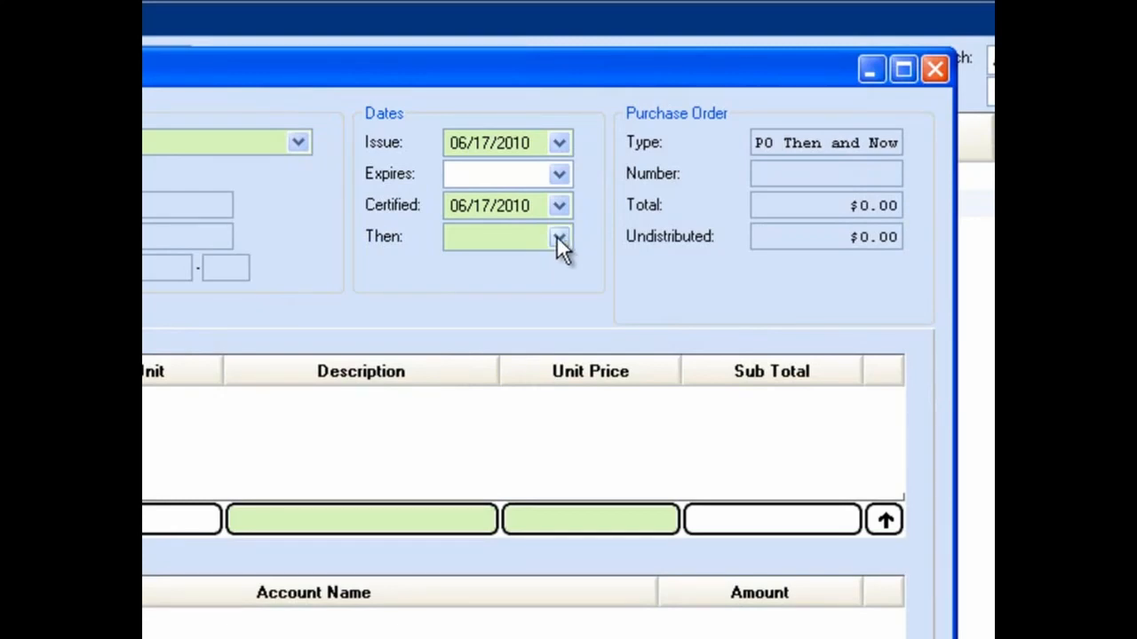
pyautogui.click(556, 235)
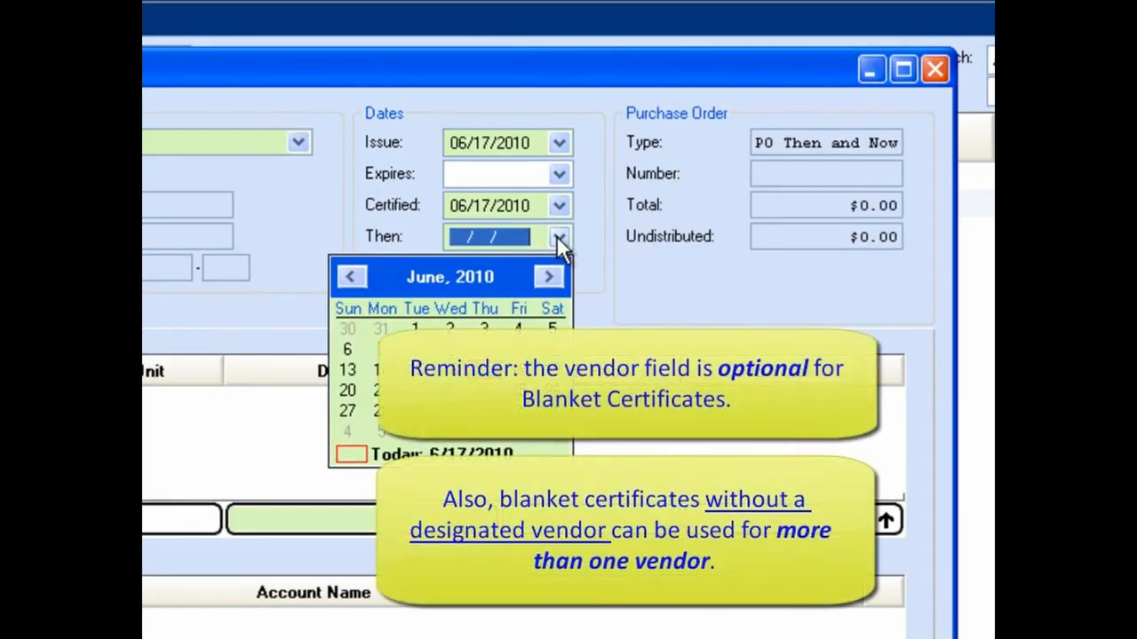
pyautogui.click(477, 328)
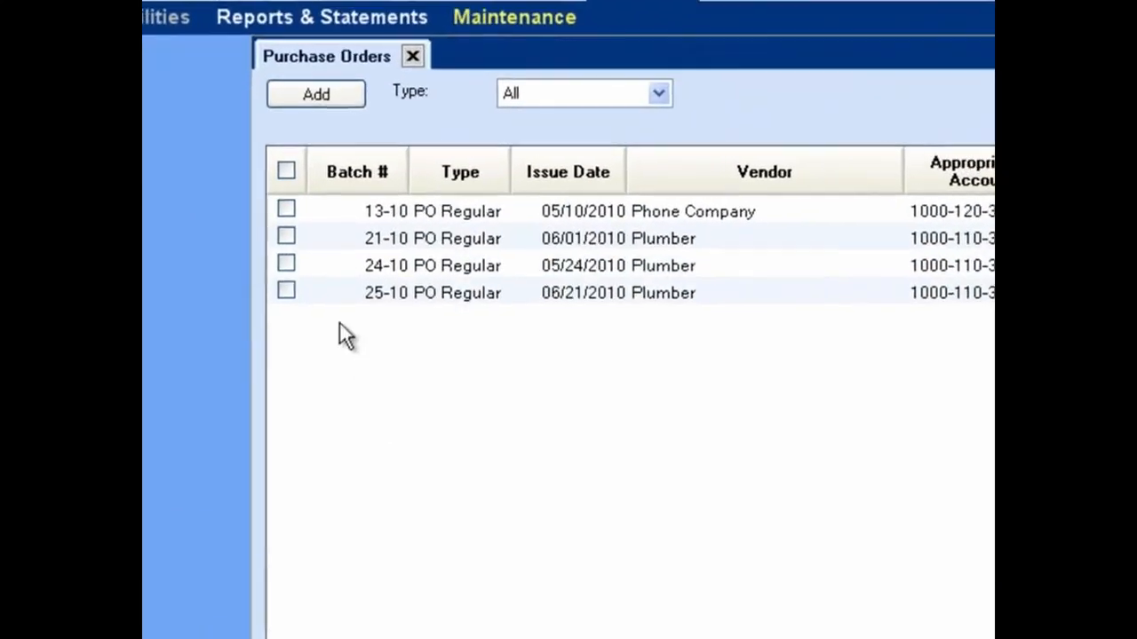
# Step: Open the Phone Company order issued 05/10/2010 and the Plumber order issued 06/21/2010 for editing
pyautogui.click(285, 210)
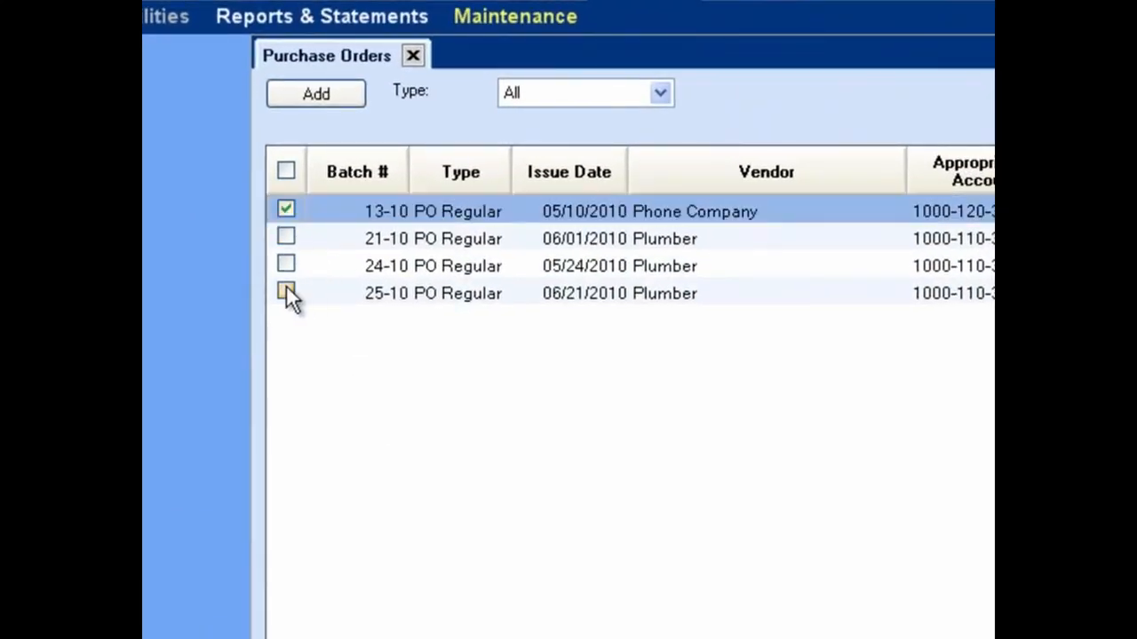
pyautogui.click(286, 292)
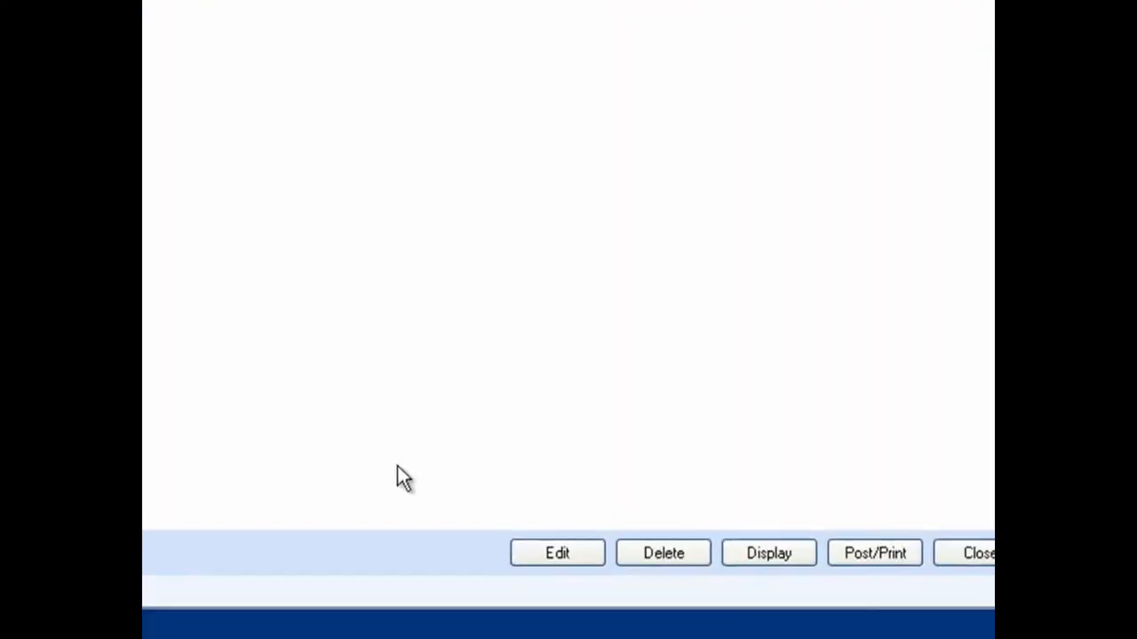
pyautogui.click(586, 557)
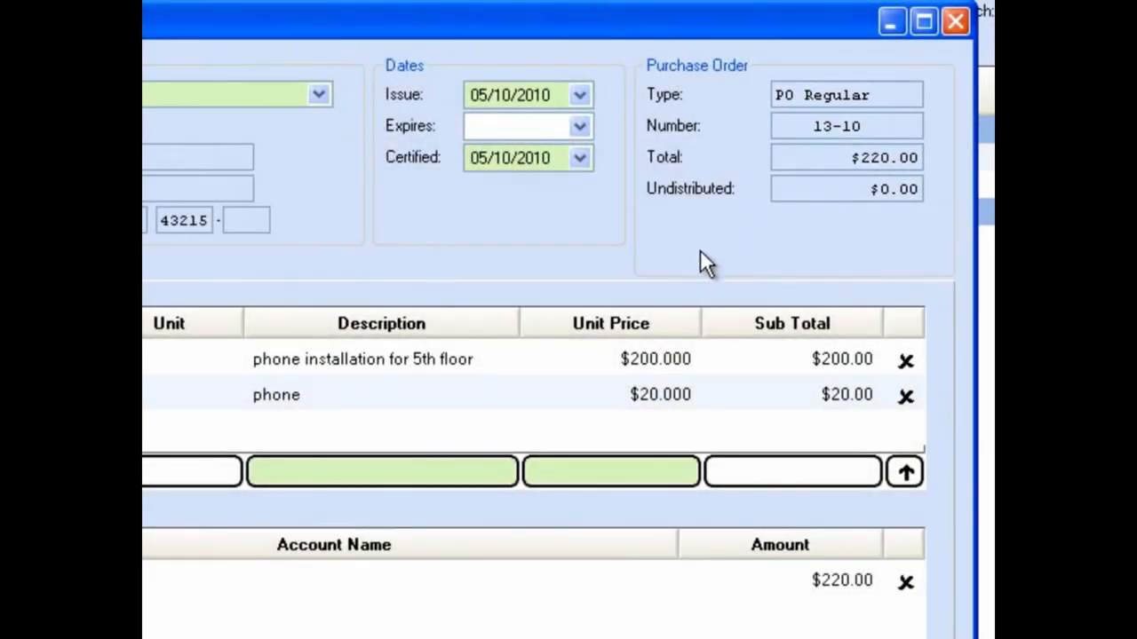
# Step: Change the first detail line's description to "phone installation for 4th floor"
pyautogui.click(421, 360)
pyautogui.click(416, 360)
pyautogui.press('Delete')
pyautogui.write('4')
# Step: Set the amount of the Telephone distribution line to 200.00
pyautogui.click(837, 582)
pyautogui.press('BackSpace')
pyautogui.write('0')
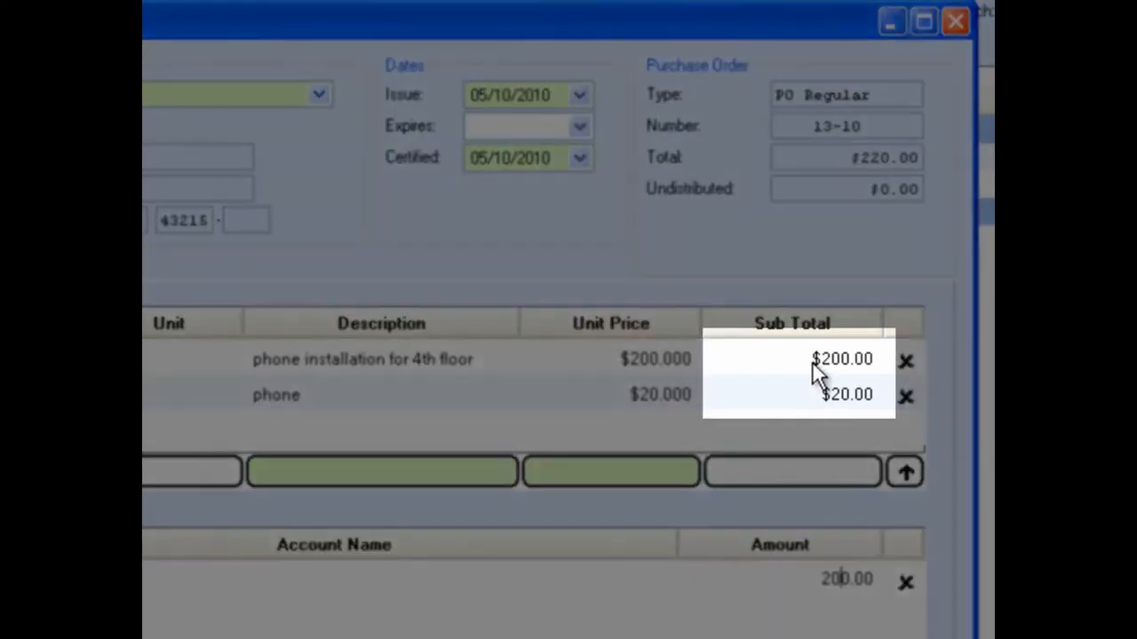
# Step: Check whether the detail lines' sub totals and the distribution line's account name can be edited
pyautogui.click(812, 362)
pyautogui.click(812, 388)
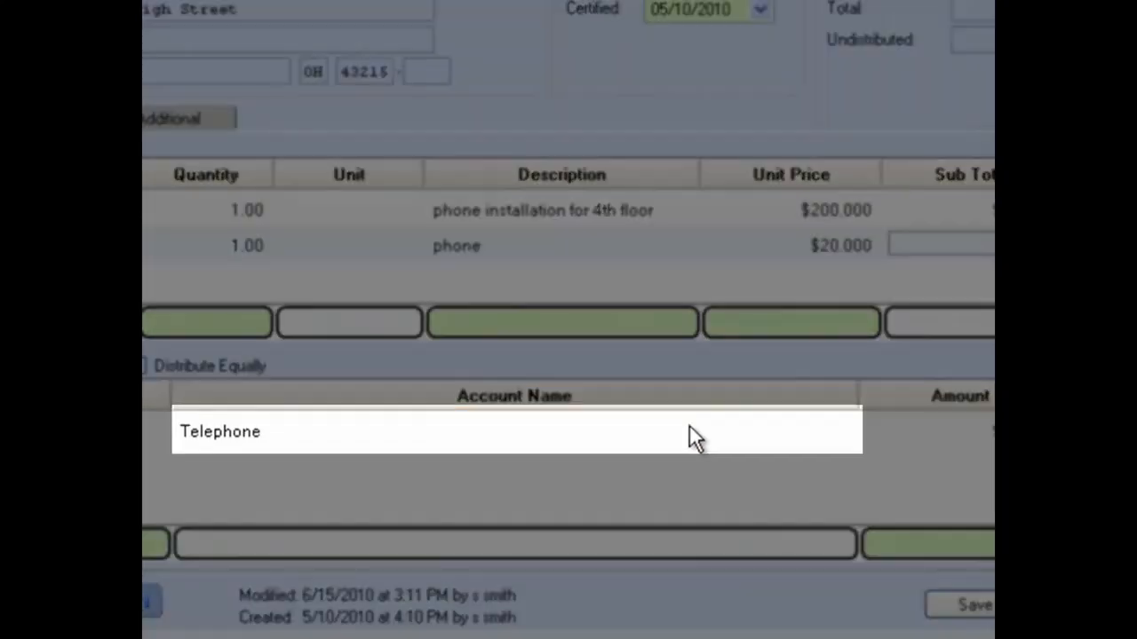
pyautogui.click(509, 574)
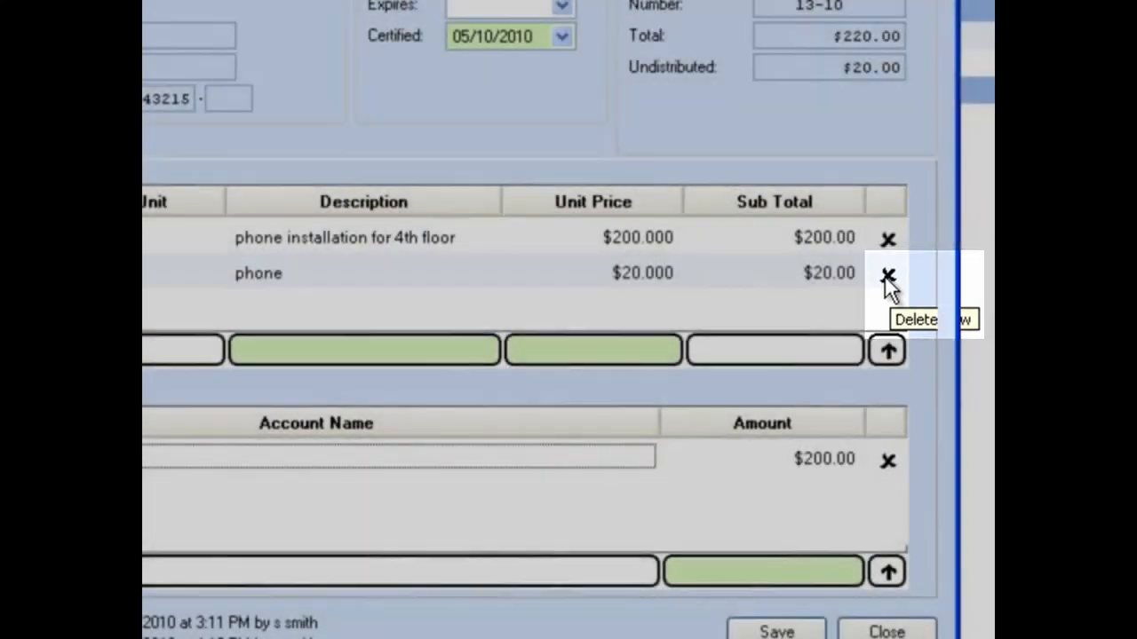
# Step: Delete the second detail line, described as "phone", from the Phone Company order and save the order
pyautogui.click(887, 276)
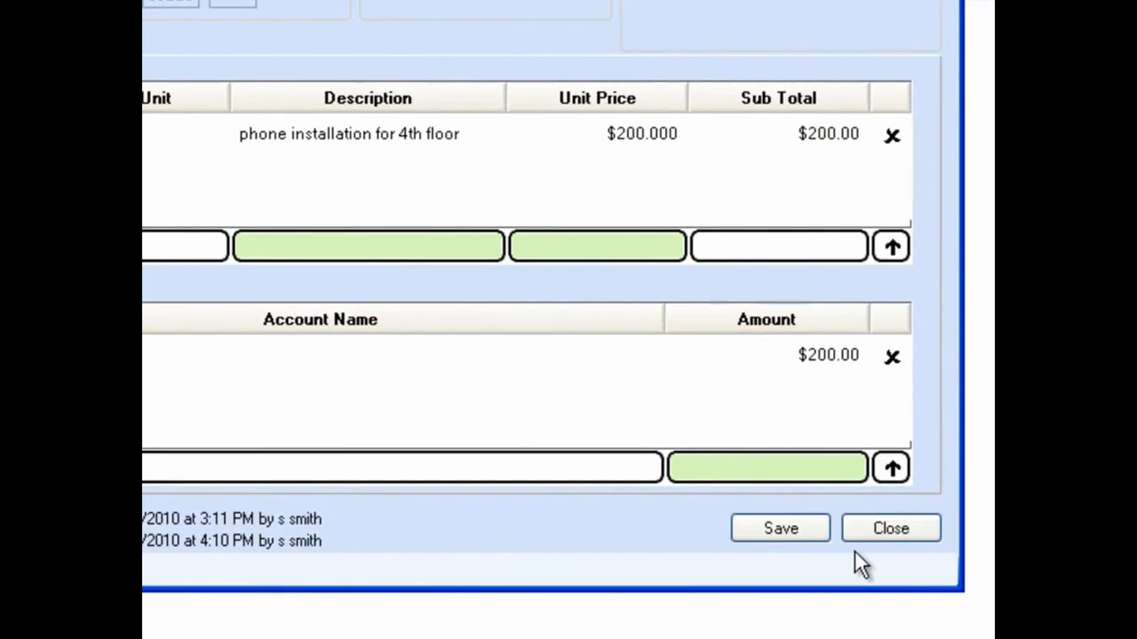
pyautogui.click(872, 529)
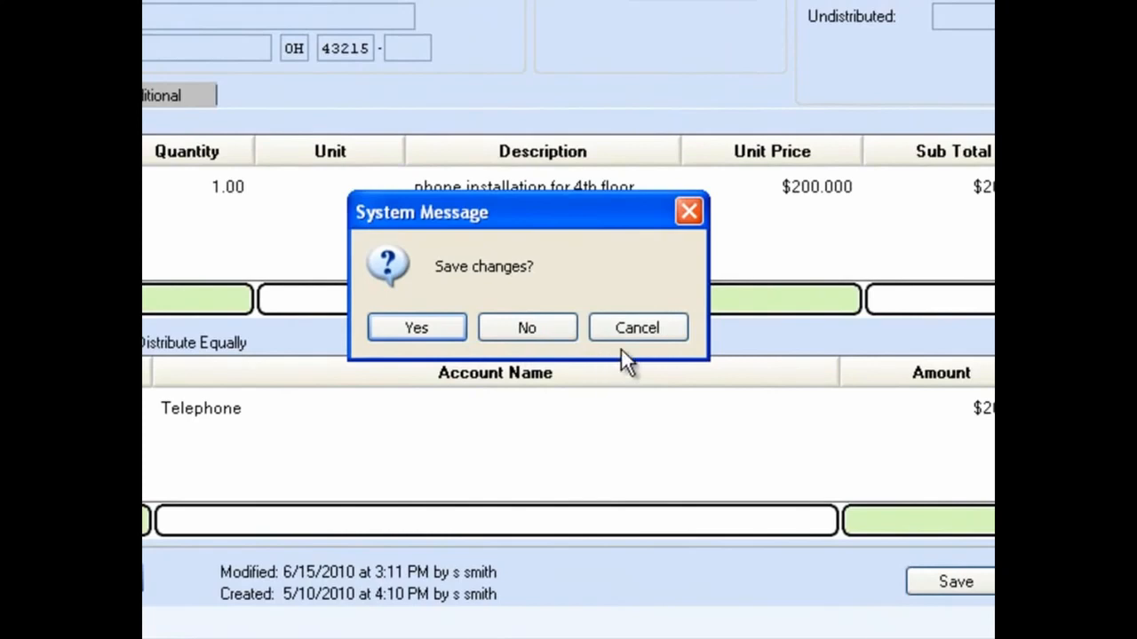
pyautogui.click(662, 329)
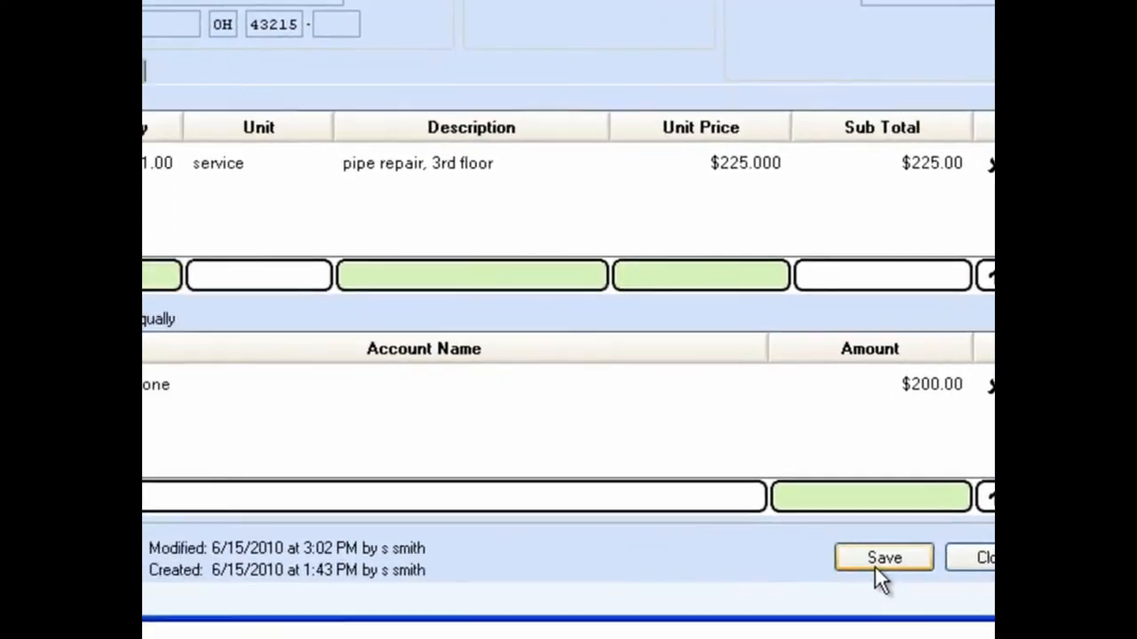
pyautogui.click(877, 560)
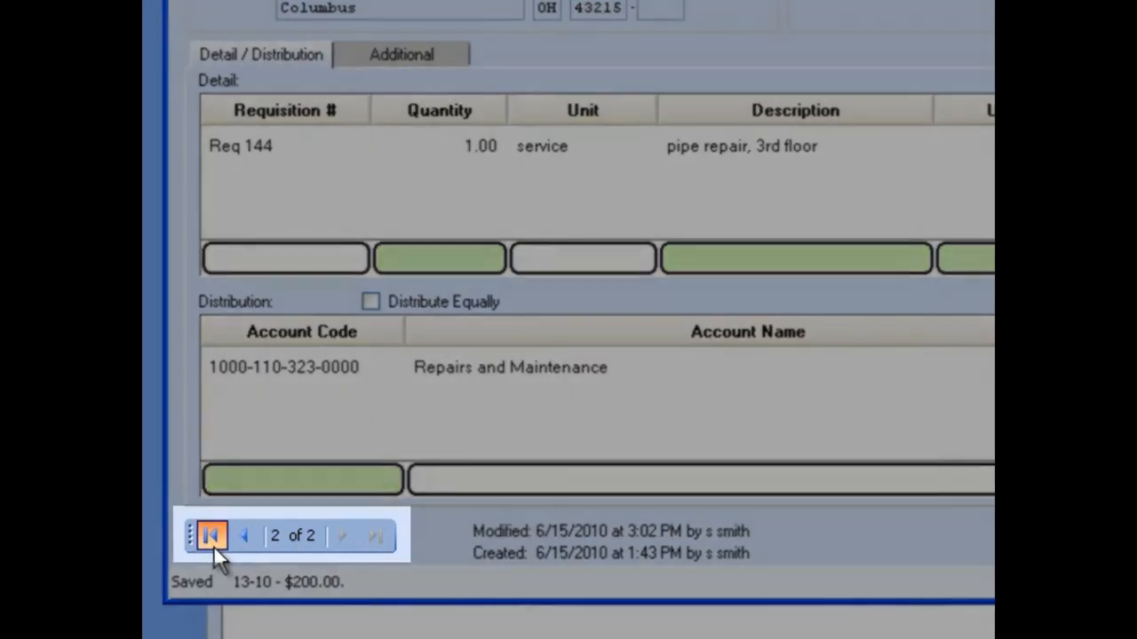
# Step: Switch back and forth between the two open orders, then save the Plumber order and finish editing
pyautogui.click(213, 543)
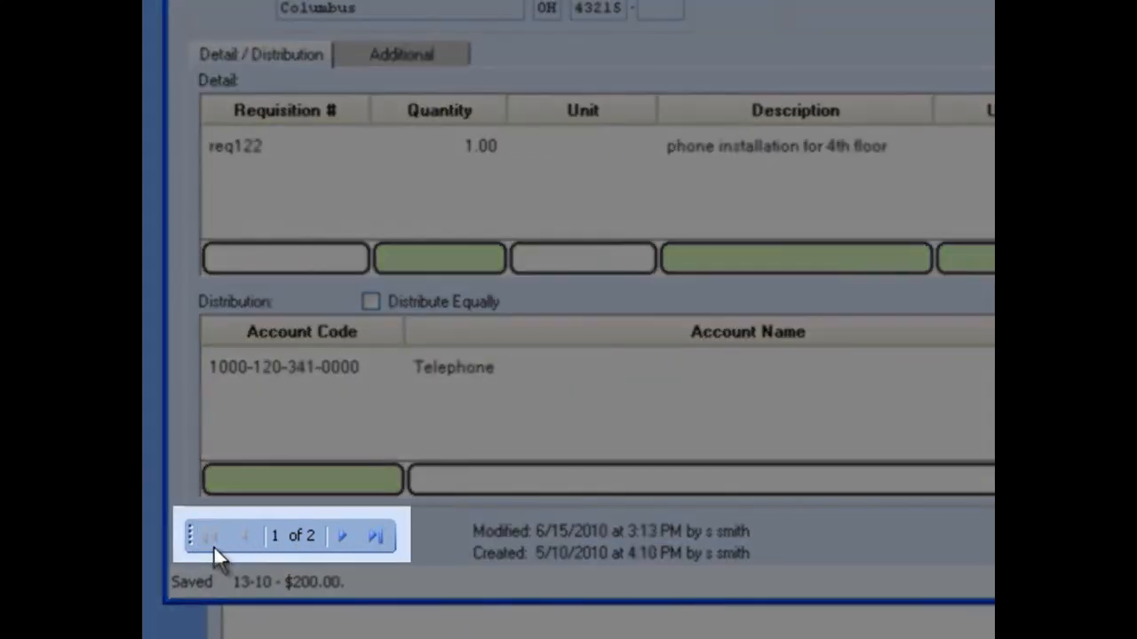
pyautogui.click(345, 537)
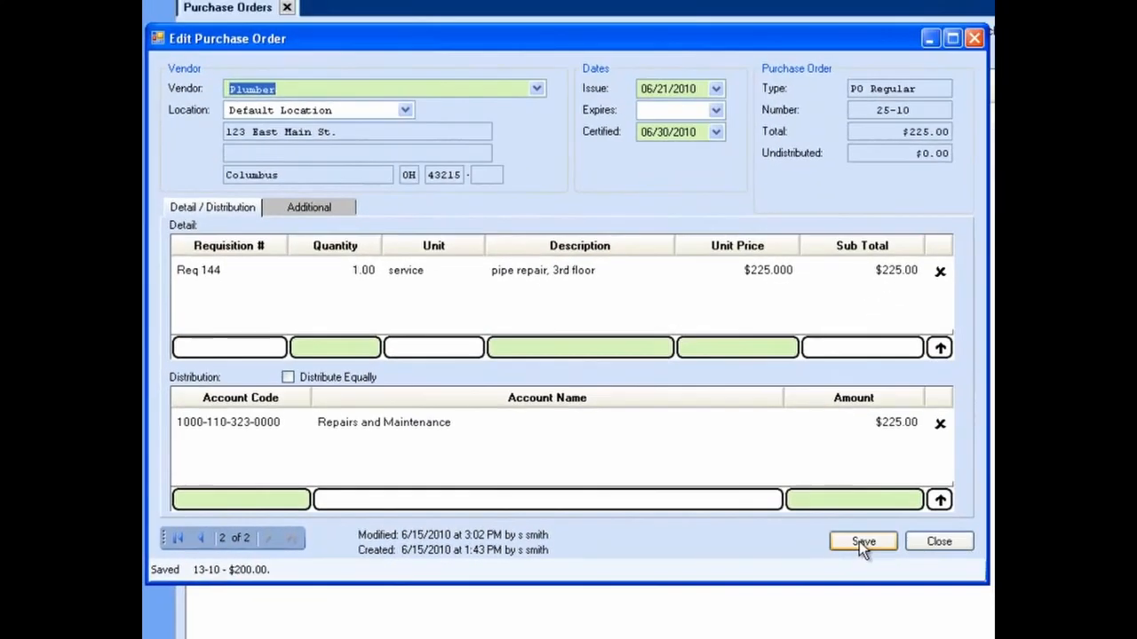
pyautogui.click(860, 541)
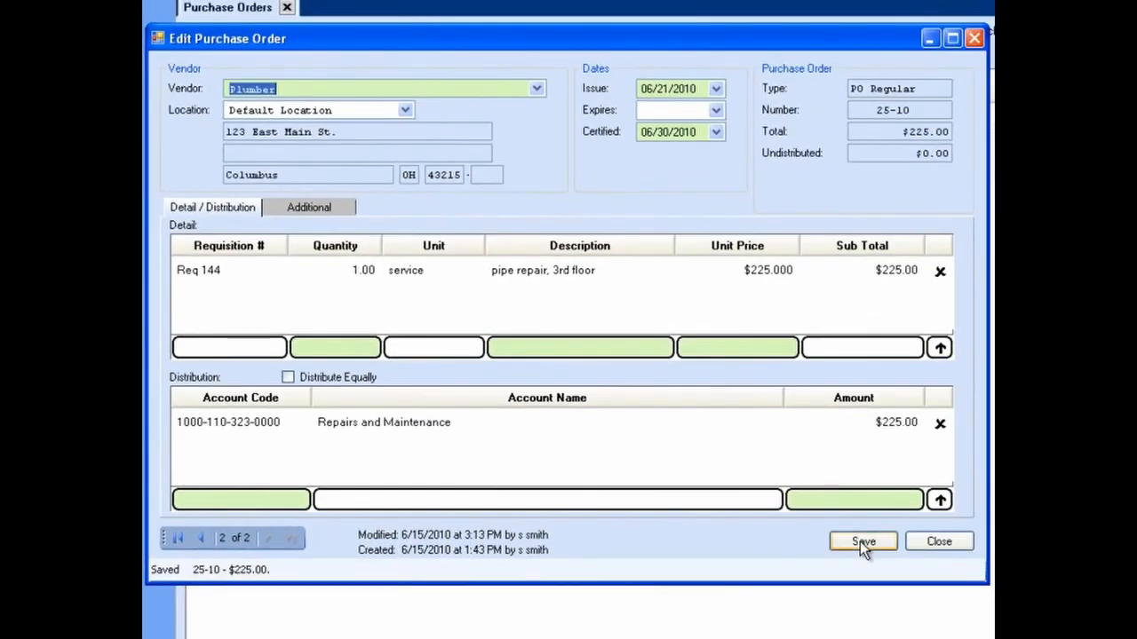
pyautogui.click(937, 540)
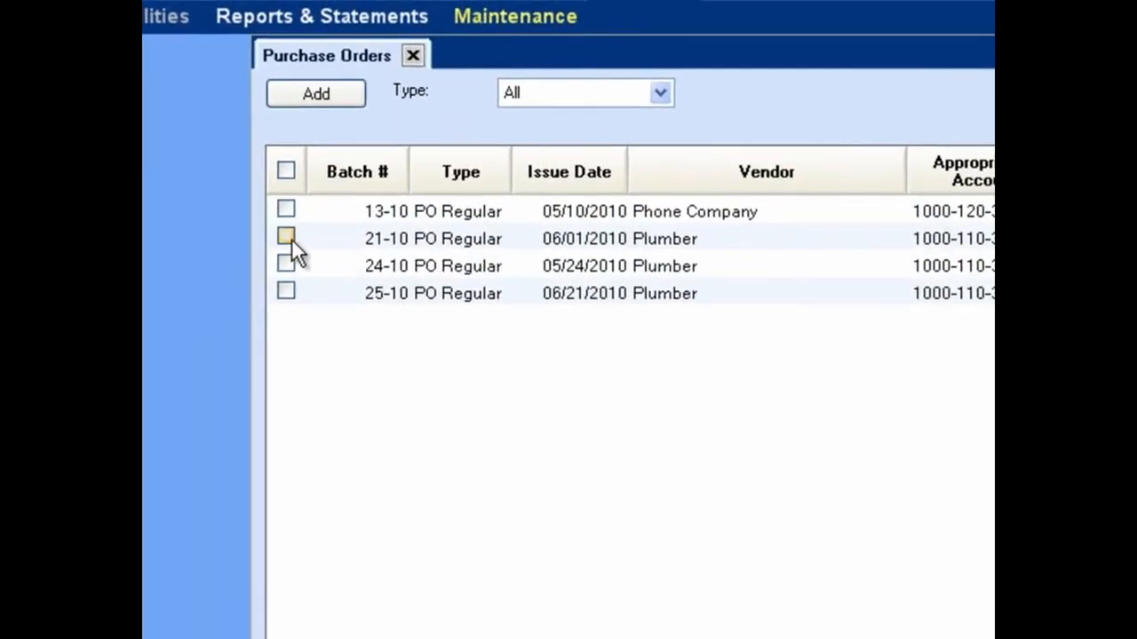
# Step: Delete the Plumber purchase order issued 06/01/2010
pyautogui.click(286, 238)
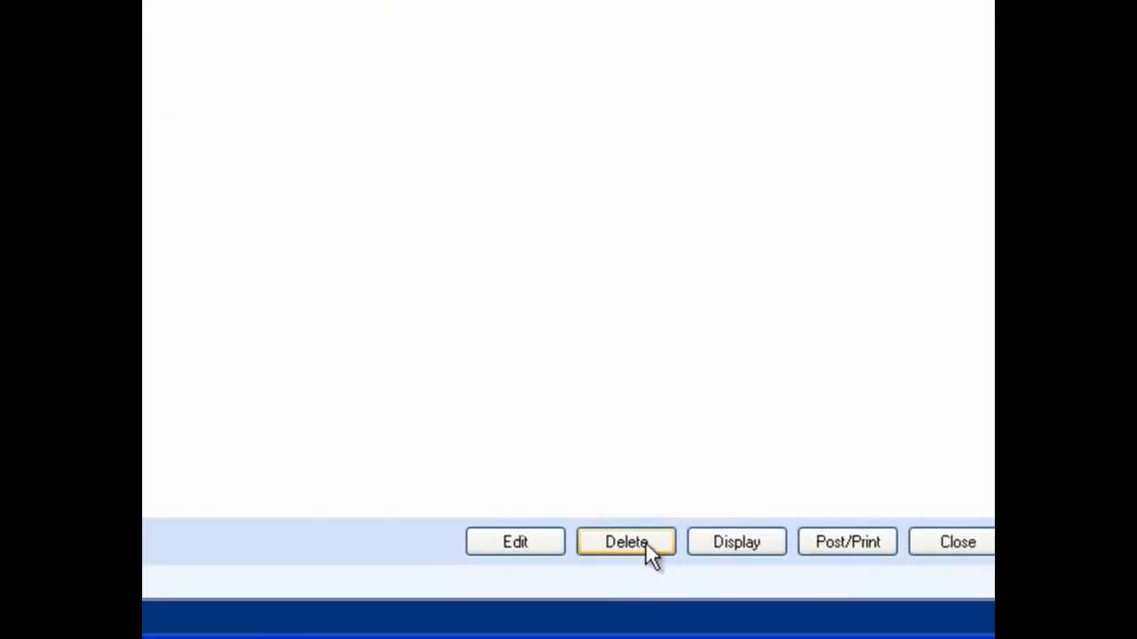
pyautogui.click(645, 542)
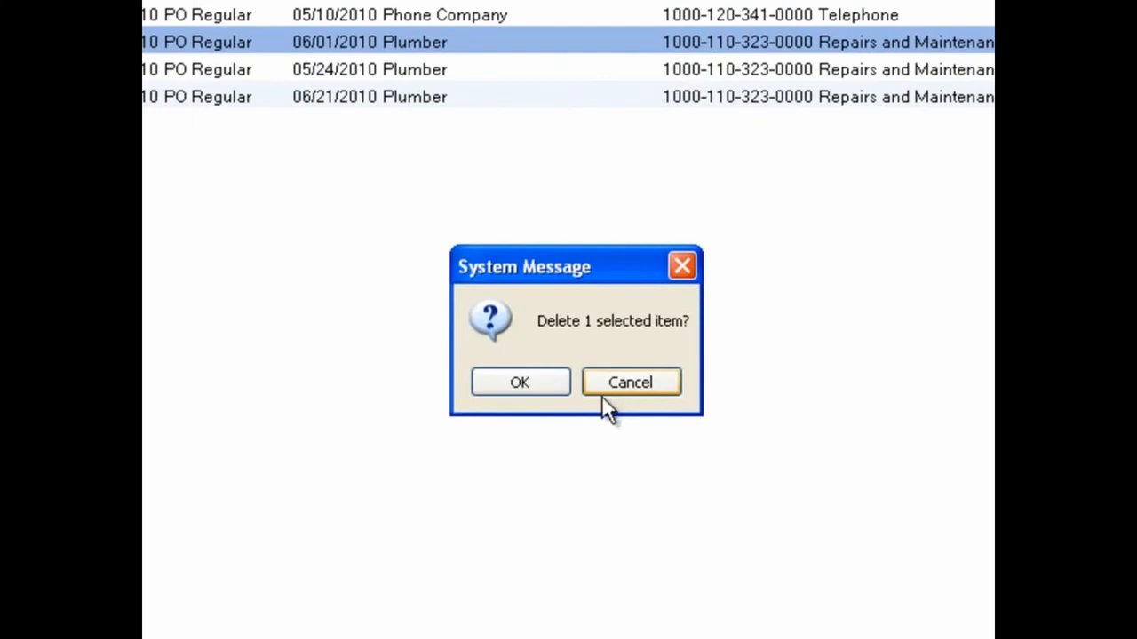
pyautogui.click(549, 385)
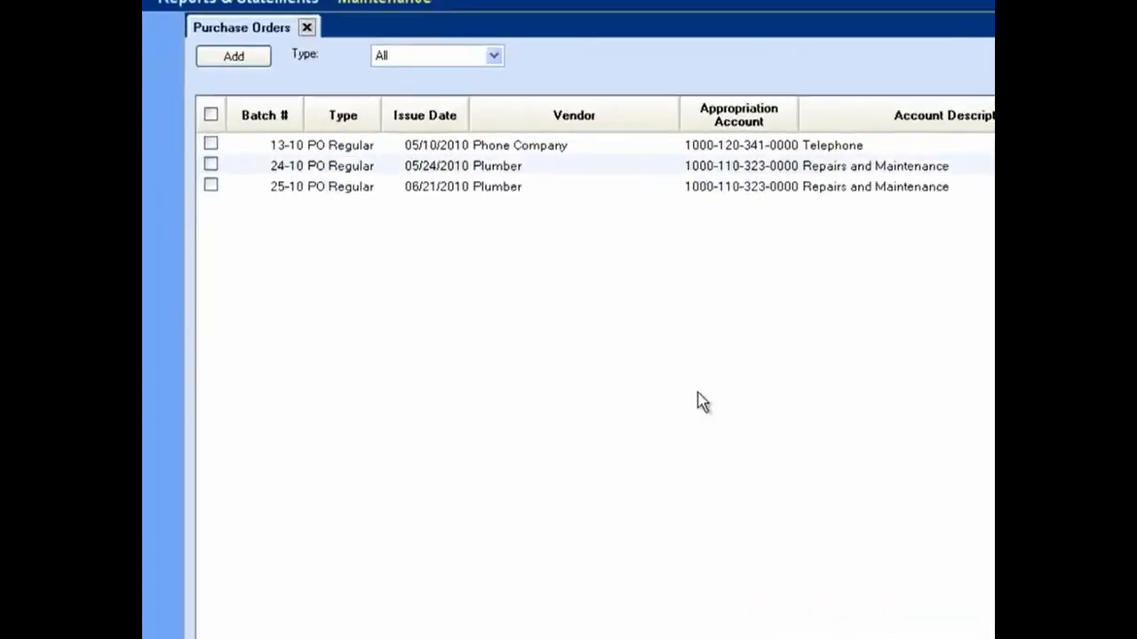
# Step: View the Phone Company order issued 05/10/2010 and the Plumber order issued 06/21/2010 in read-only display
pyautogui.click(286, 210)
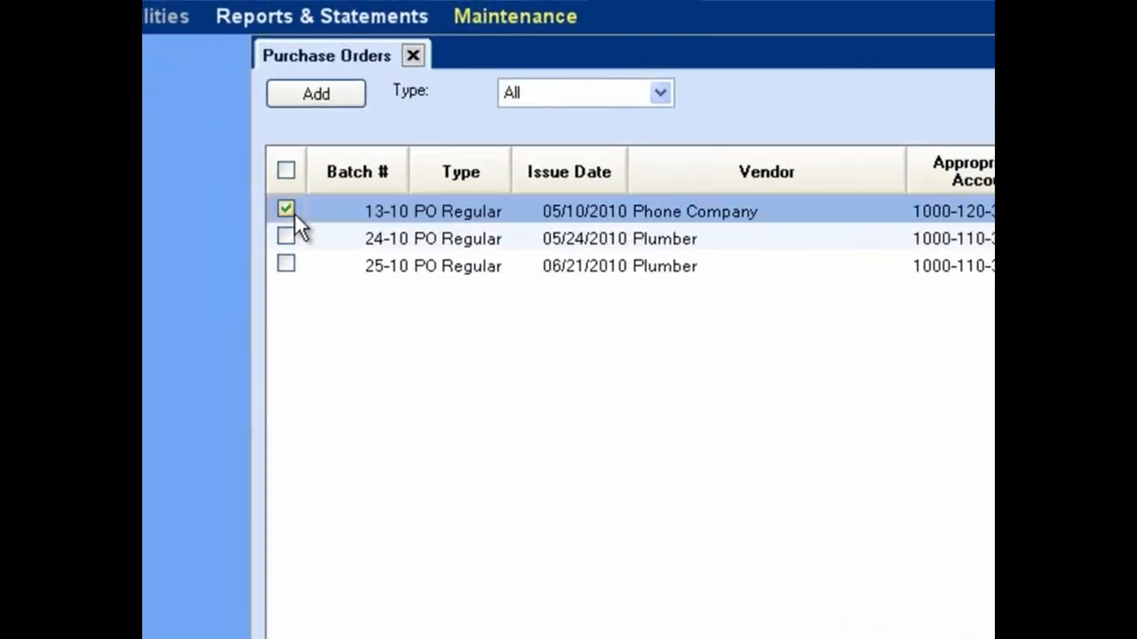
pyautogui.click(286, 264)
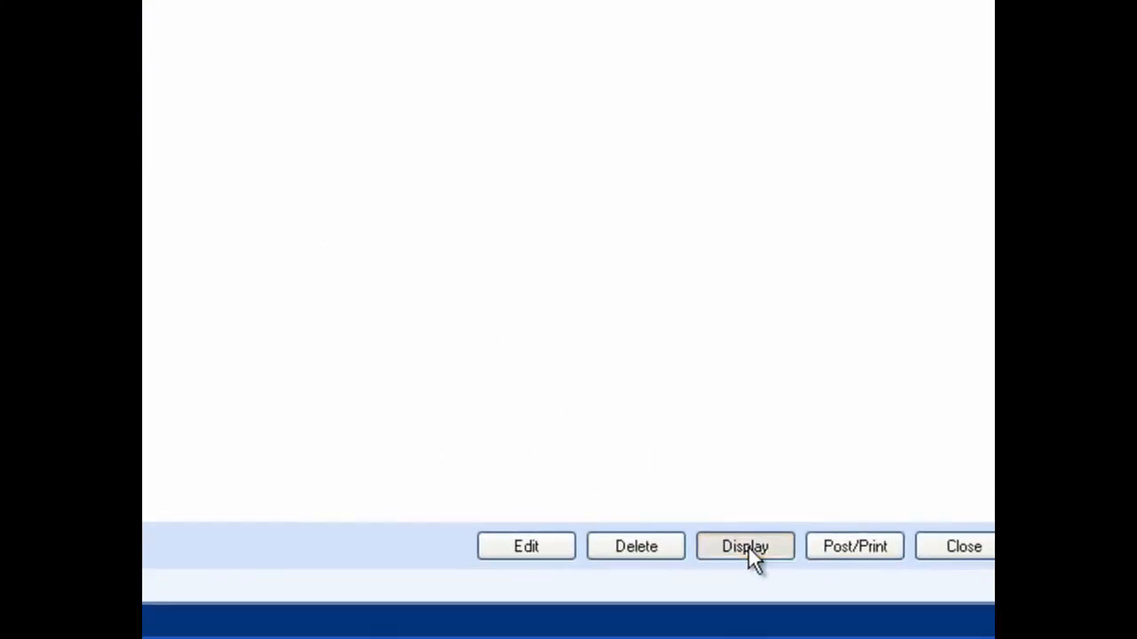
pyautogui.click(858, 628)
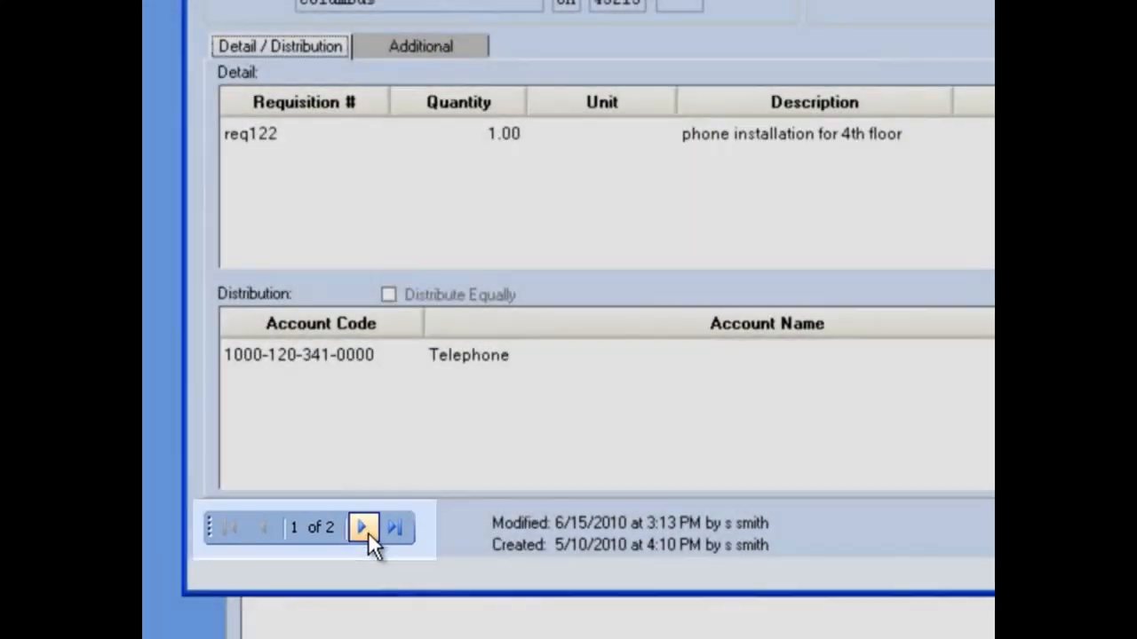
pyautogui.click(368, 533)
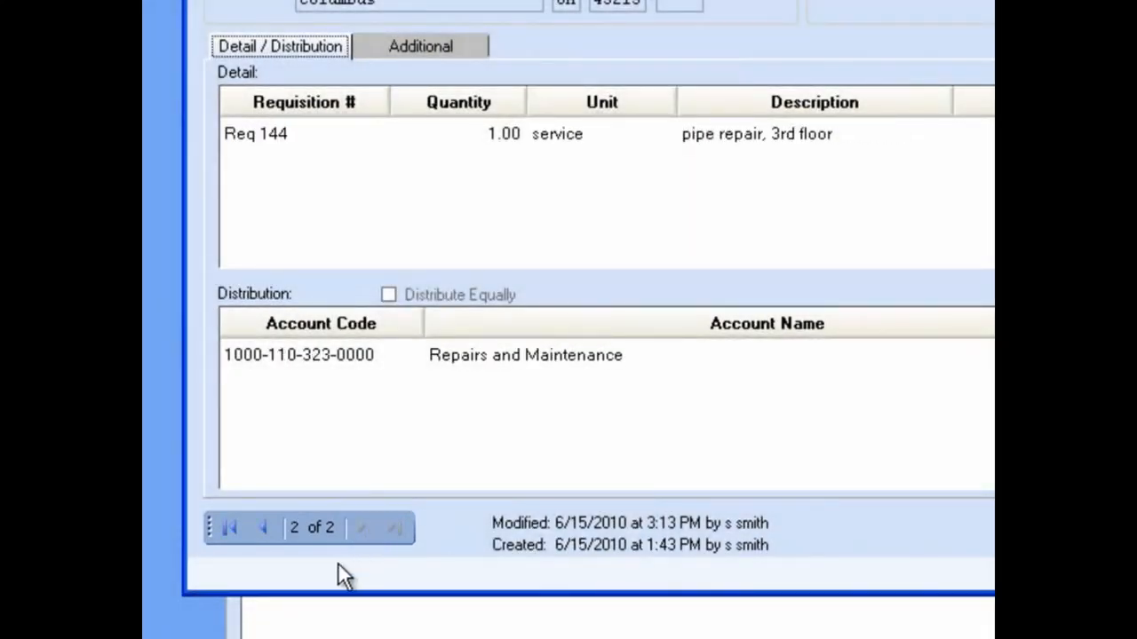
pyautogui.click(263, 530)
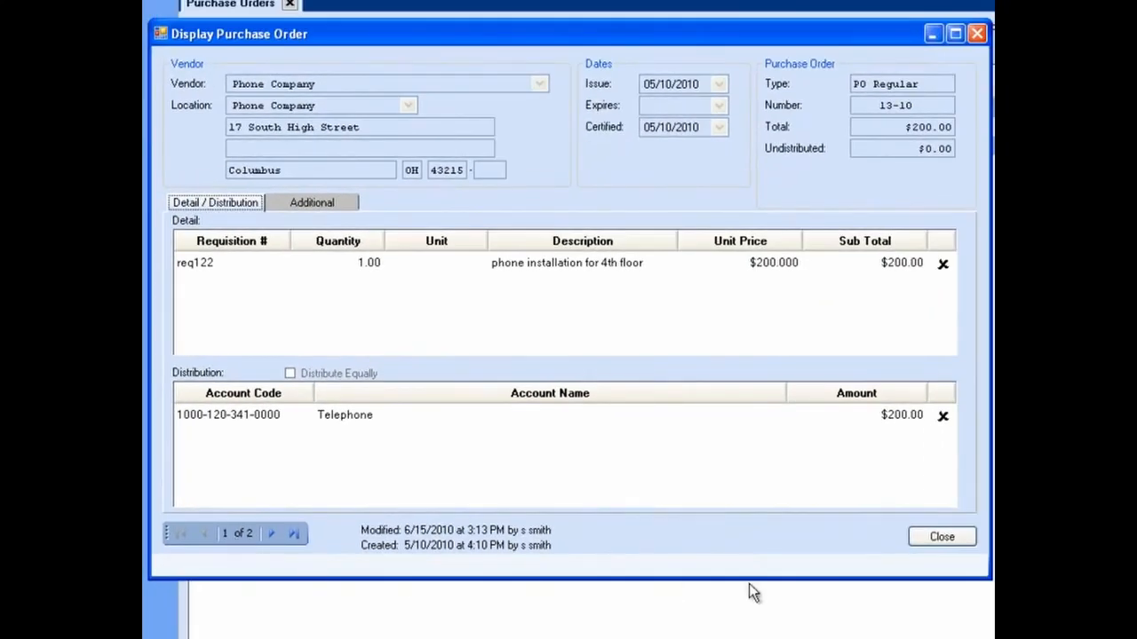
pyautogui.click(941, 538)
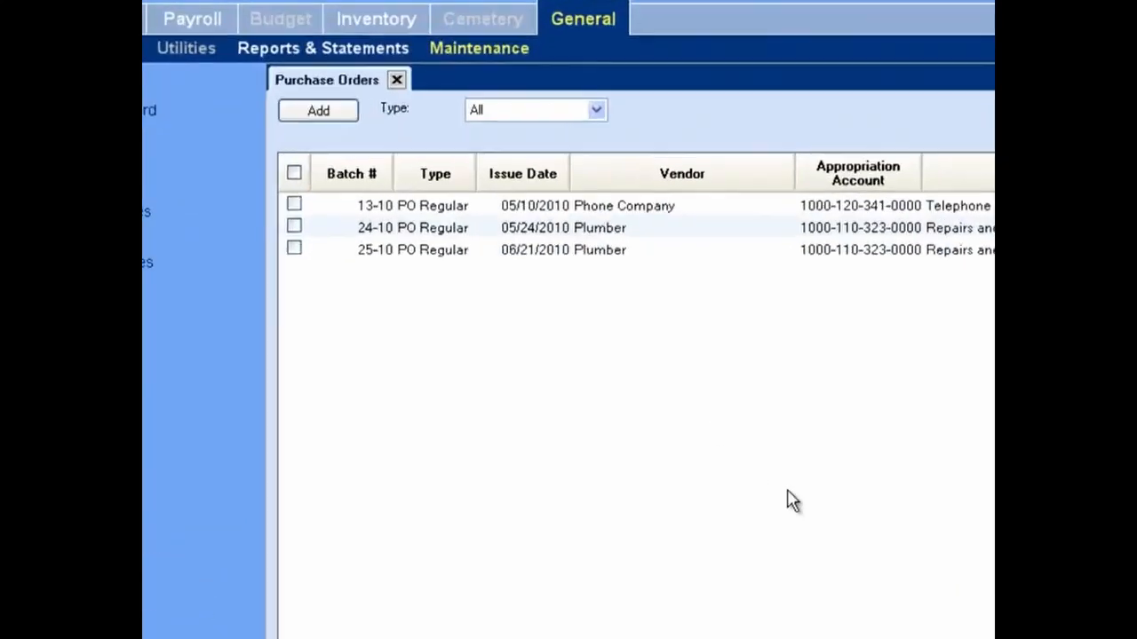
# Step: Post the Plumber purchase order issued 06/21/2010
pyautogui.click(286, 264)
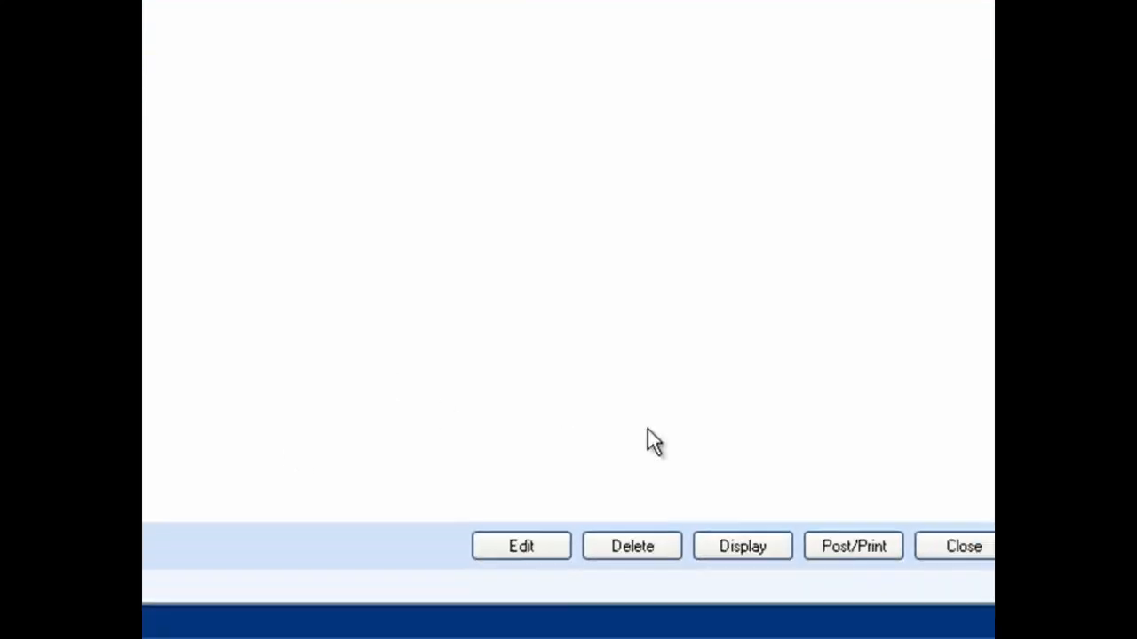
pyautogui.click(823, 541)
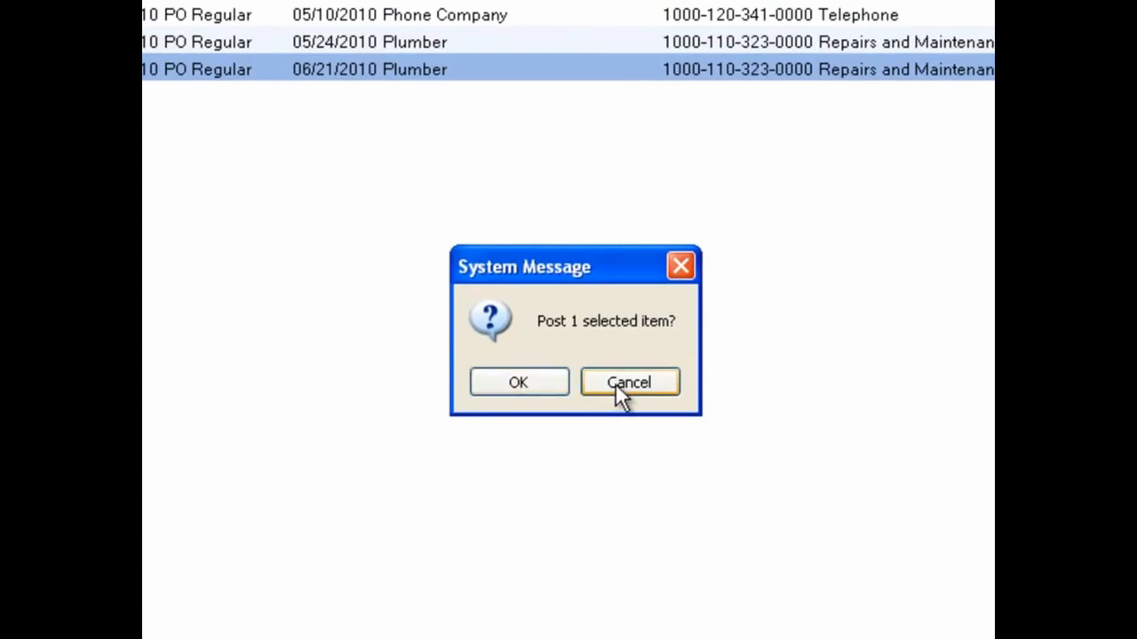
pyautogui.click(550, 391)
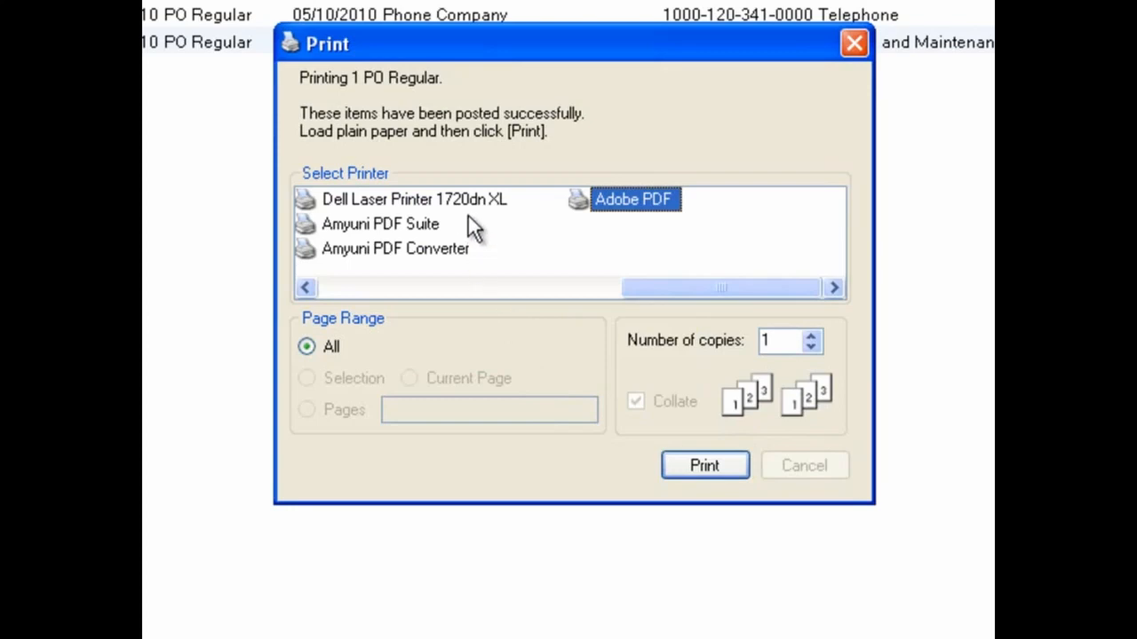
# Step: Print the posted order on the Dell Laser Printer 1720dn XL, answer that it printed successfully, and close the purchase orders list
pyautogui.click(471, 201)
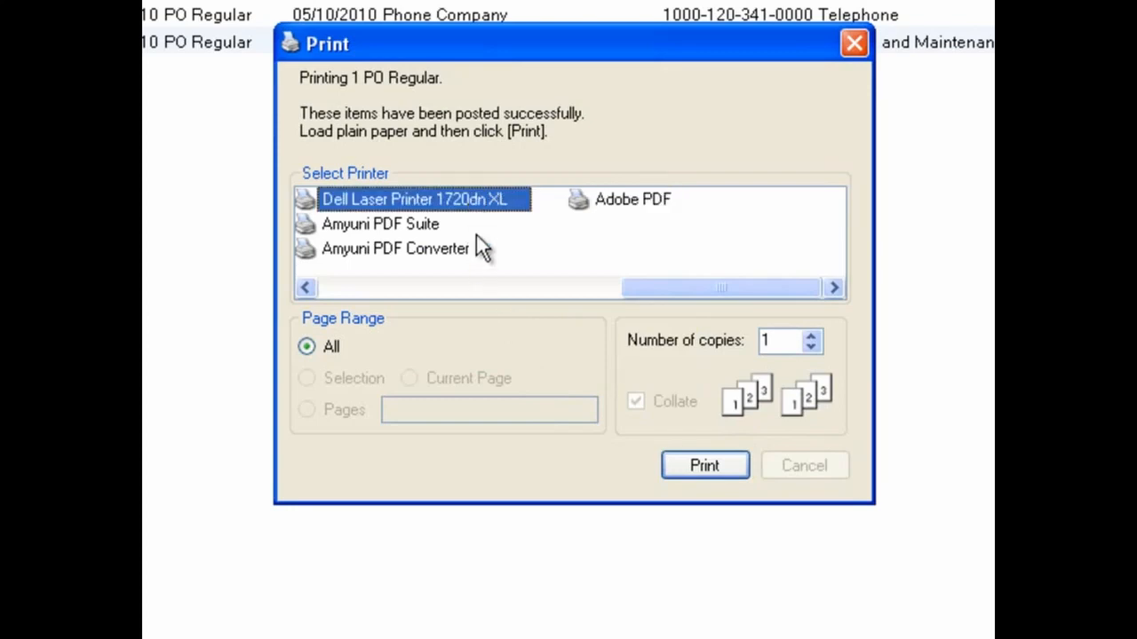
pyautogui.click(694, 469)
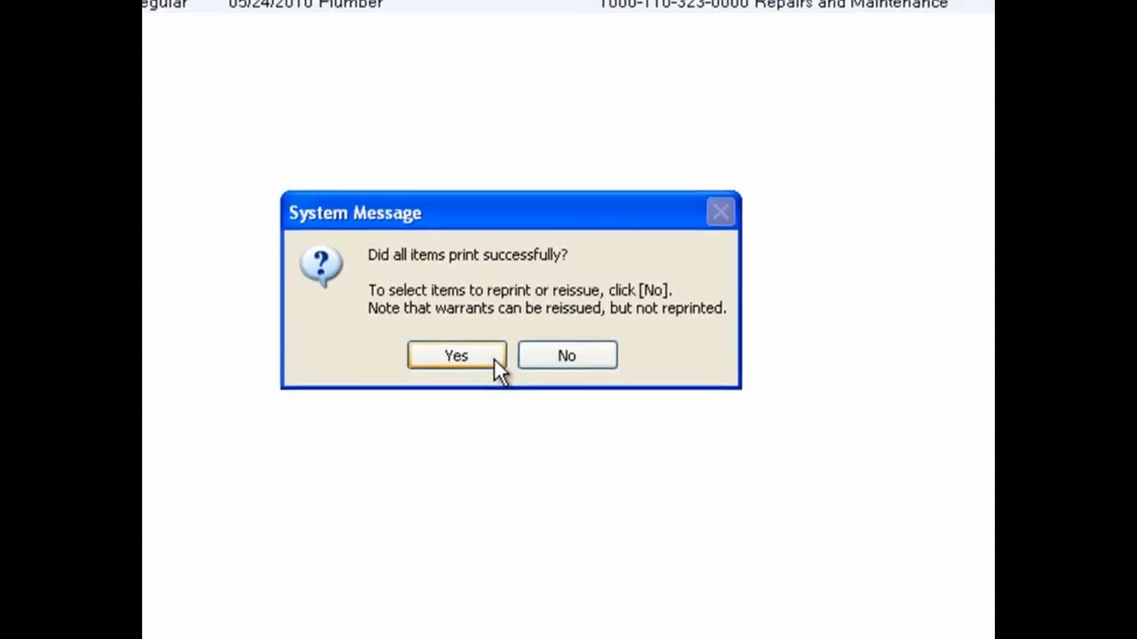
pyautogui.click(546, 400)
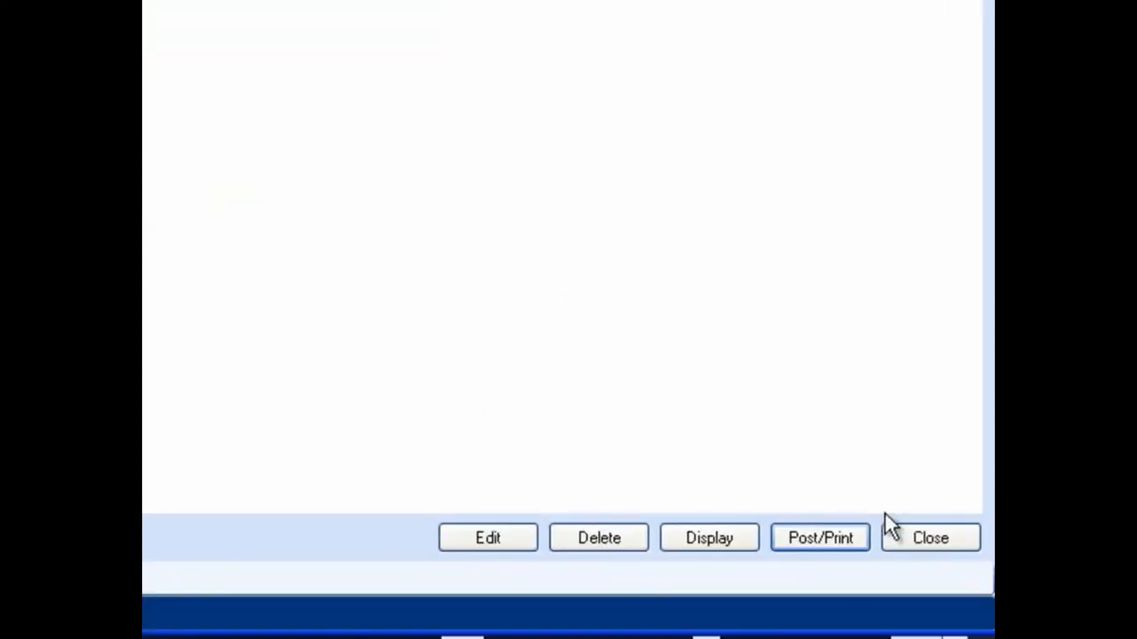
pyautogui.click(940, 540)
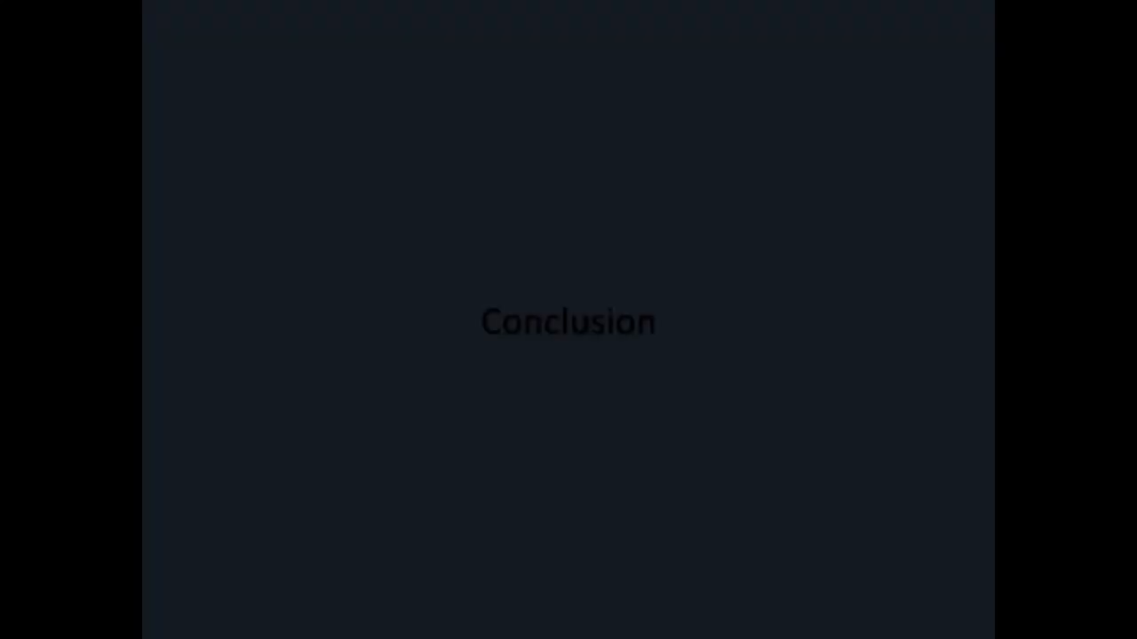